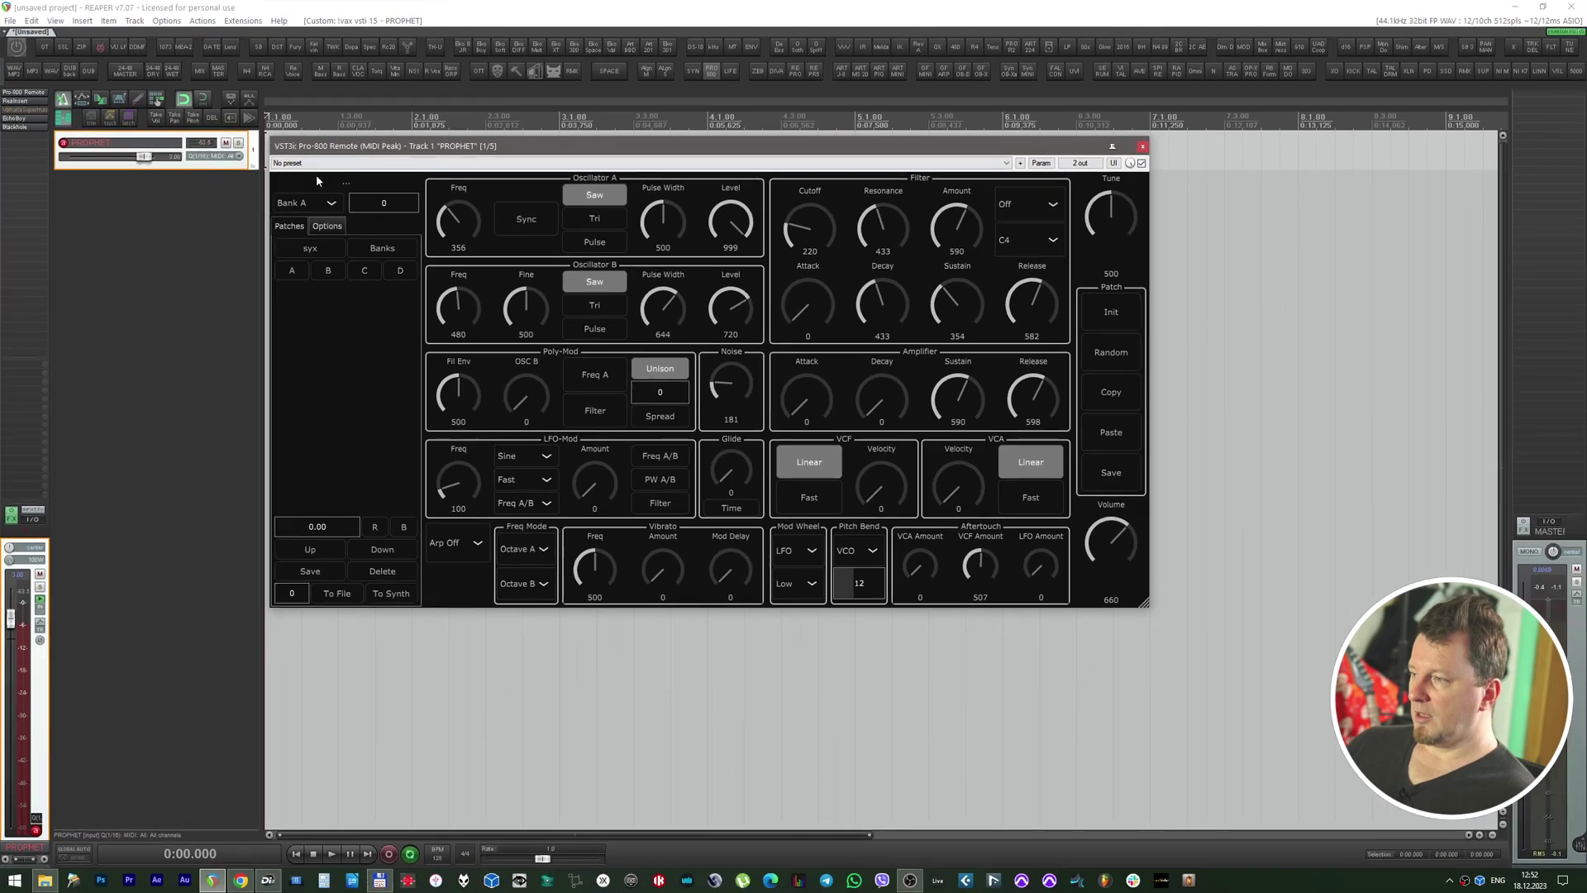
Step: Load the SysEx file 174 Modern Presets - All 174 Presets.syx on the first PROPHET track and choose patch BS Groobiyan
click(325, 247)
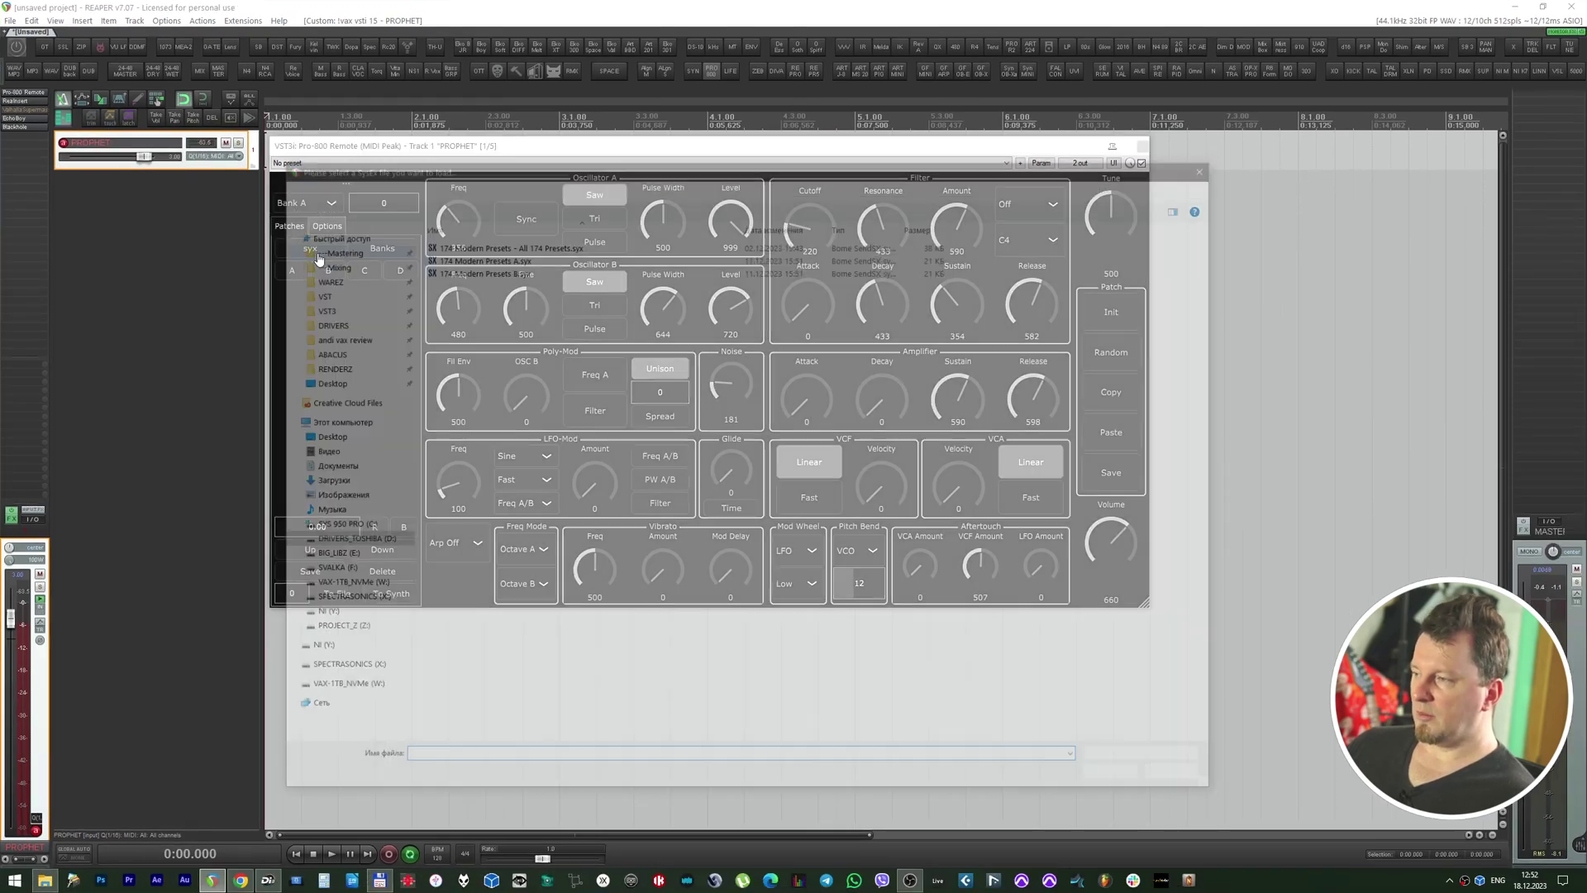
click(529, 243)
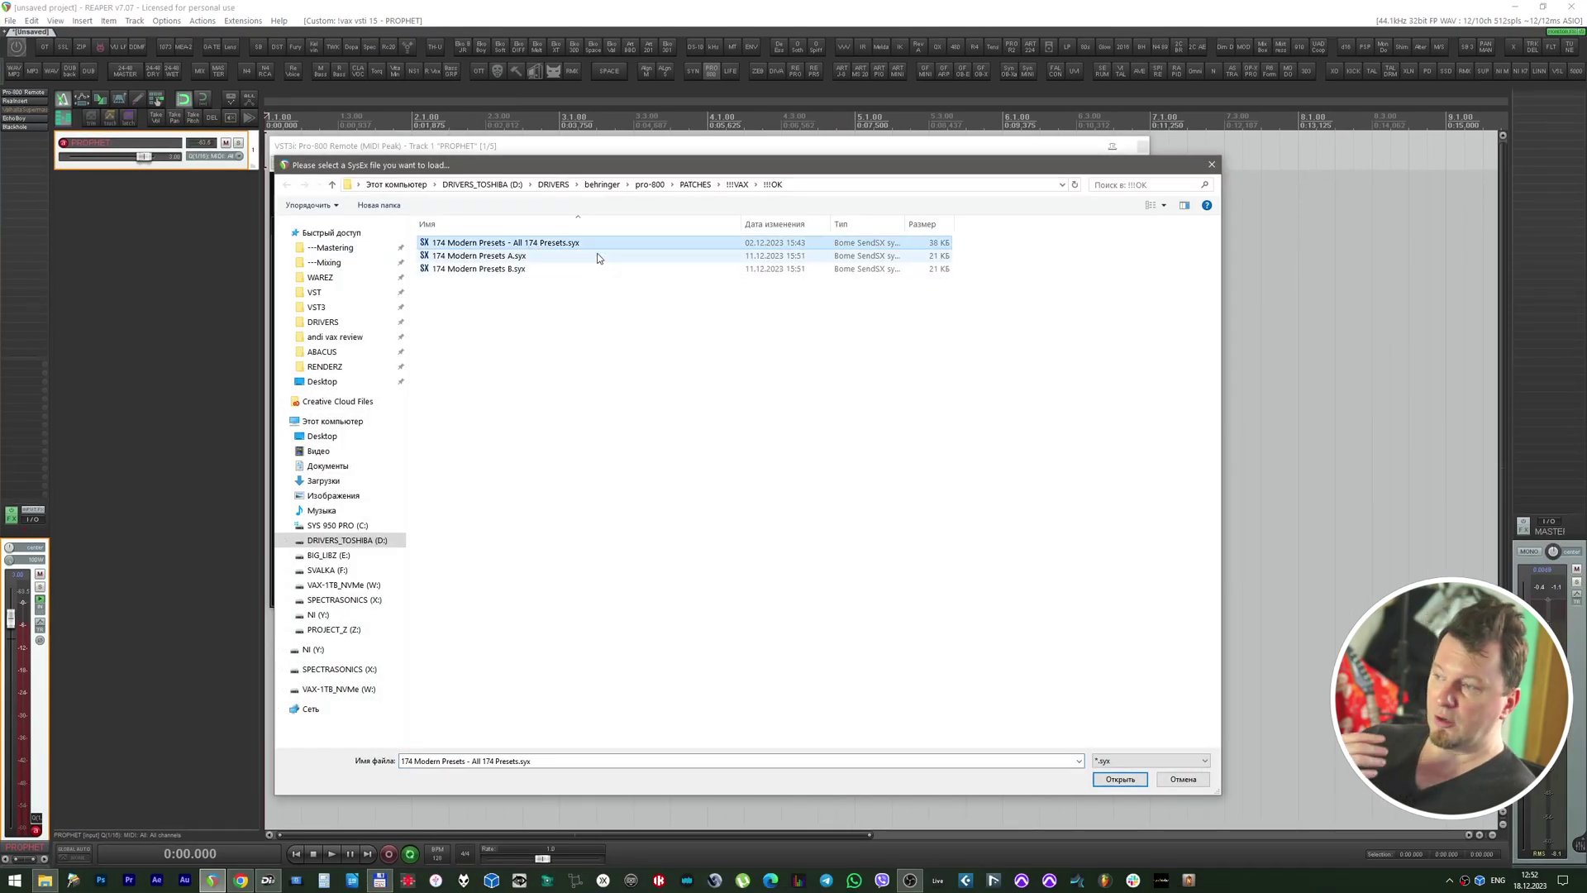
click(1120, 778)
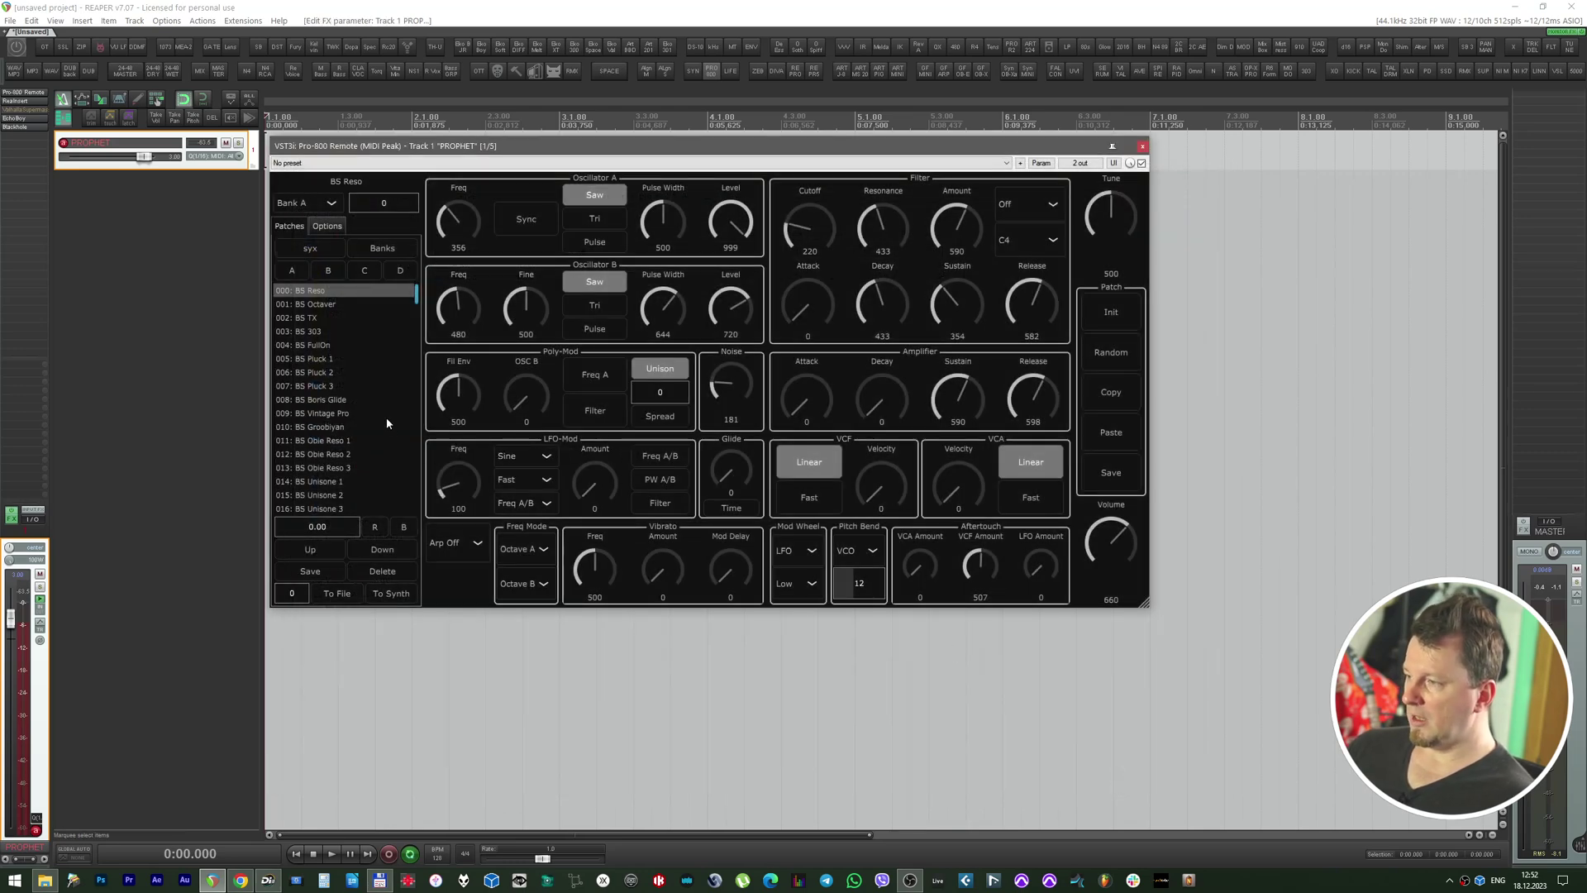
click(330, 428)
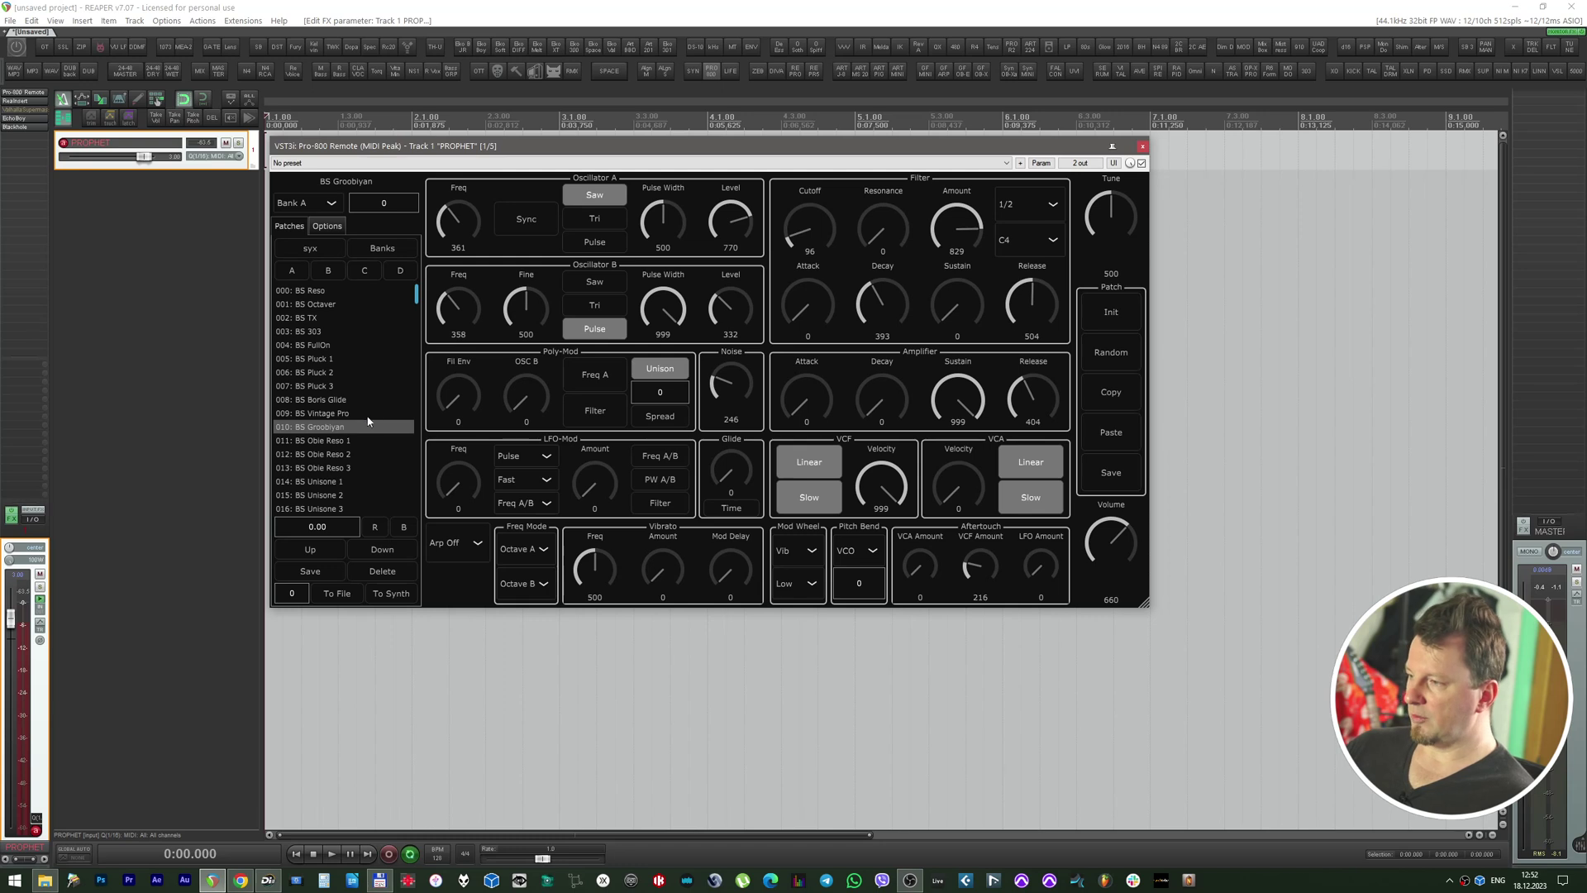
key(Escape)
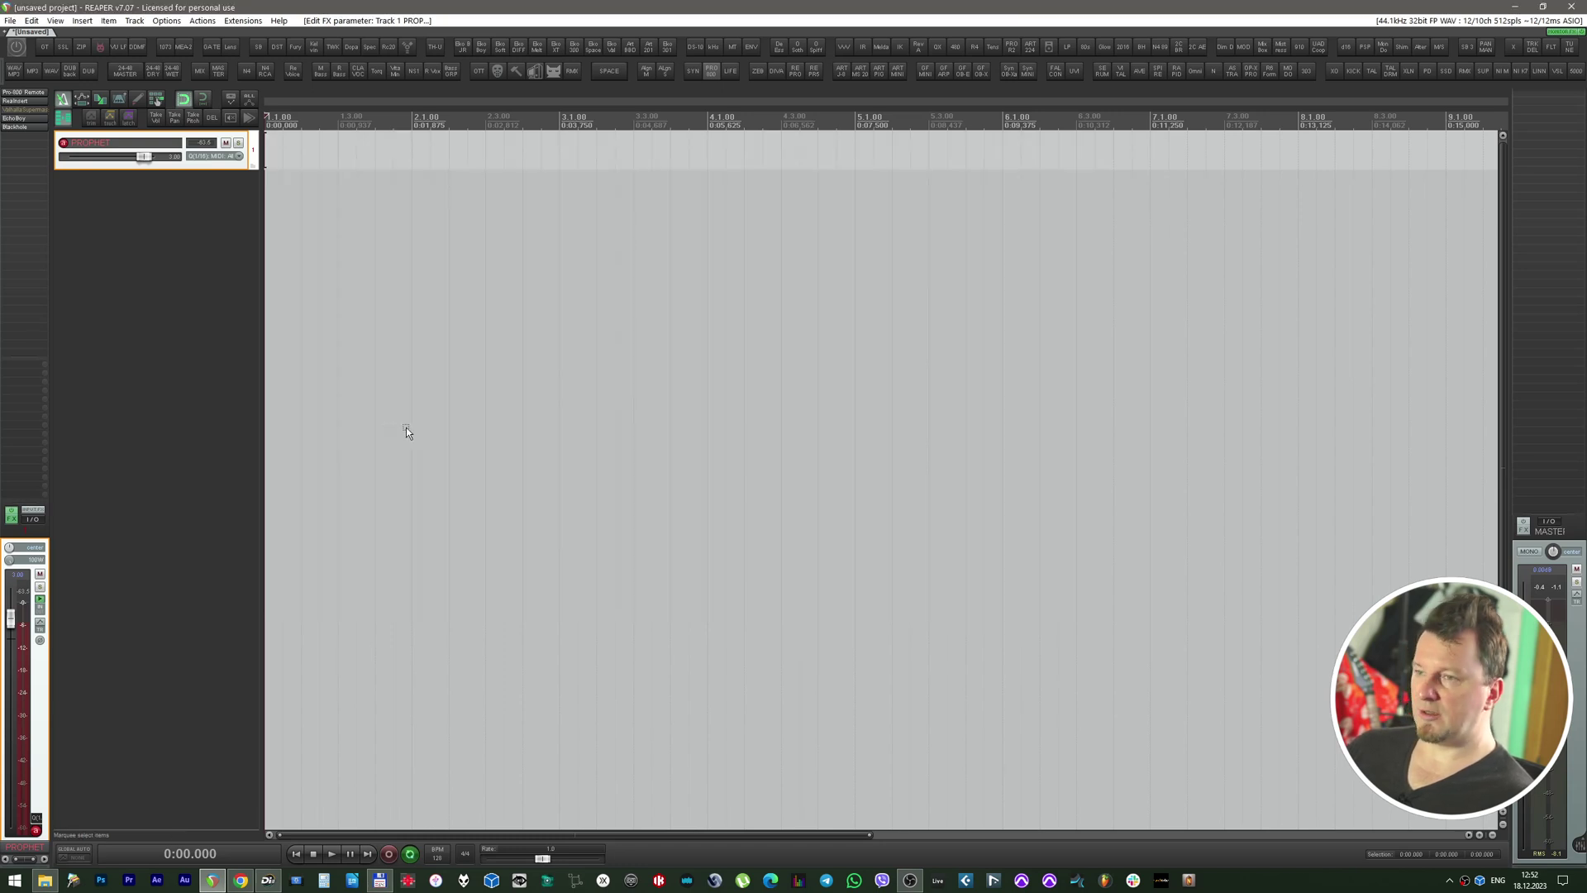
Step: Record a short MIDI bass line on the first PROPHET track, then mute that track
key(space)
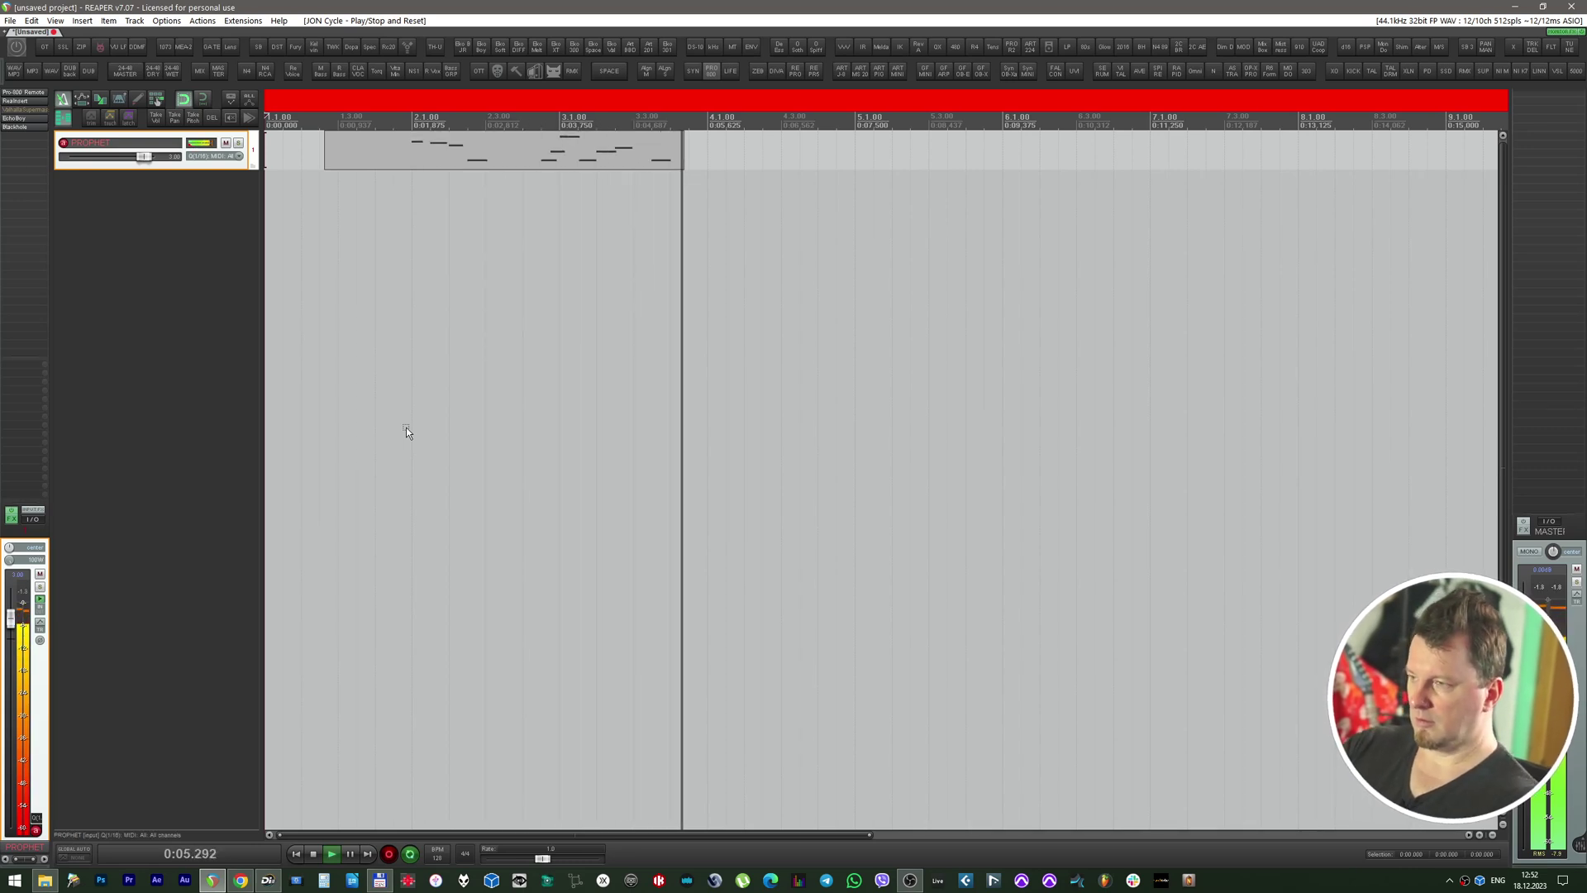
key(space)
key(p)
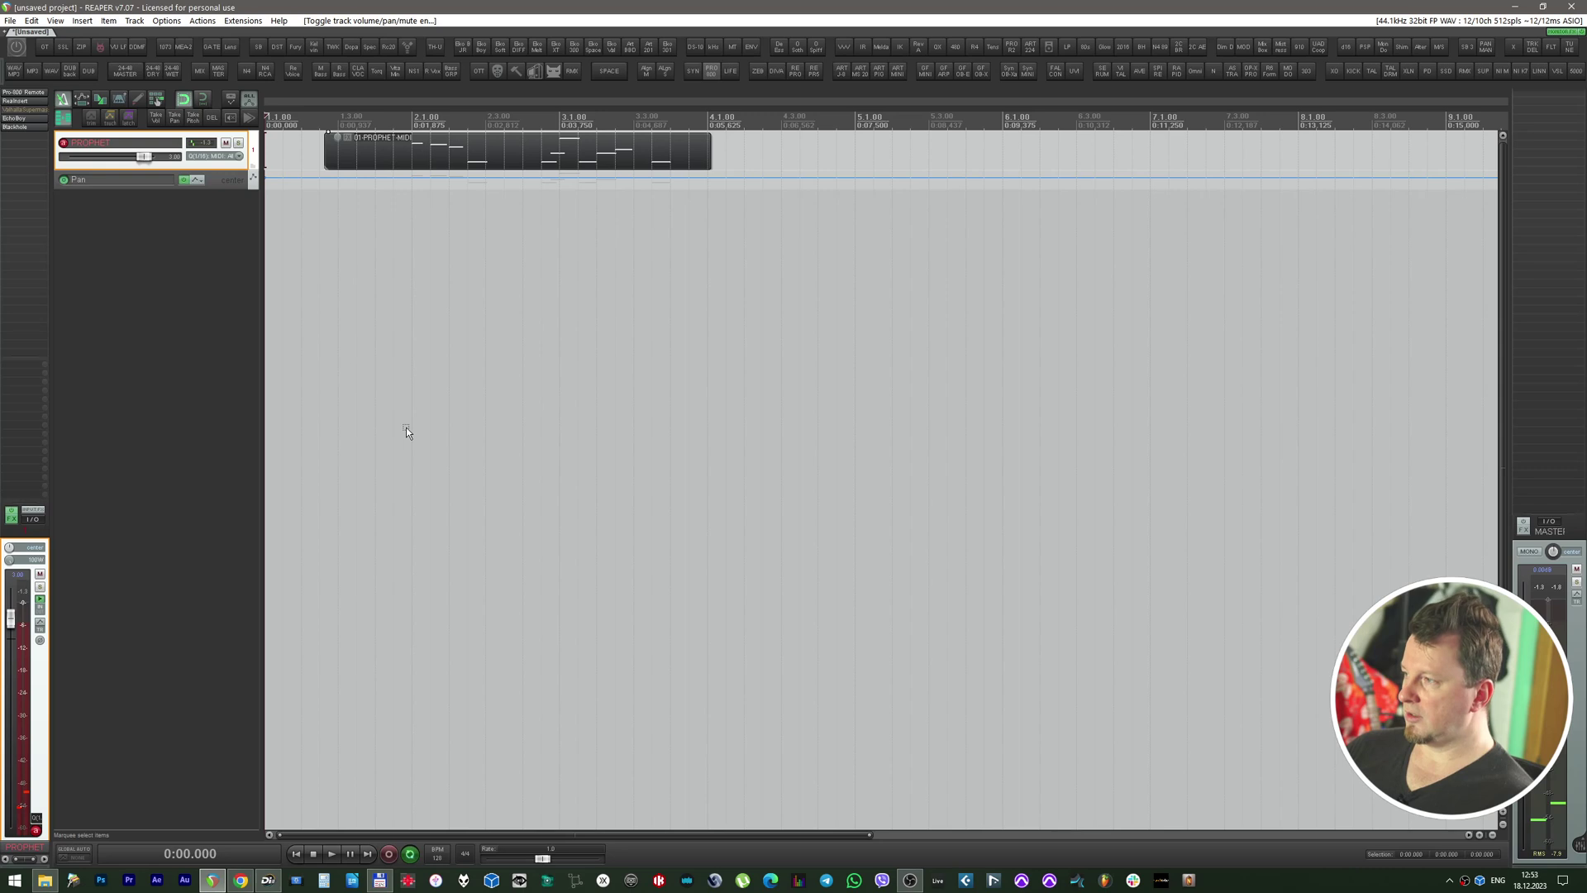
key(p)
key(m)
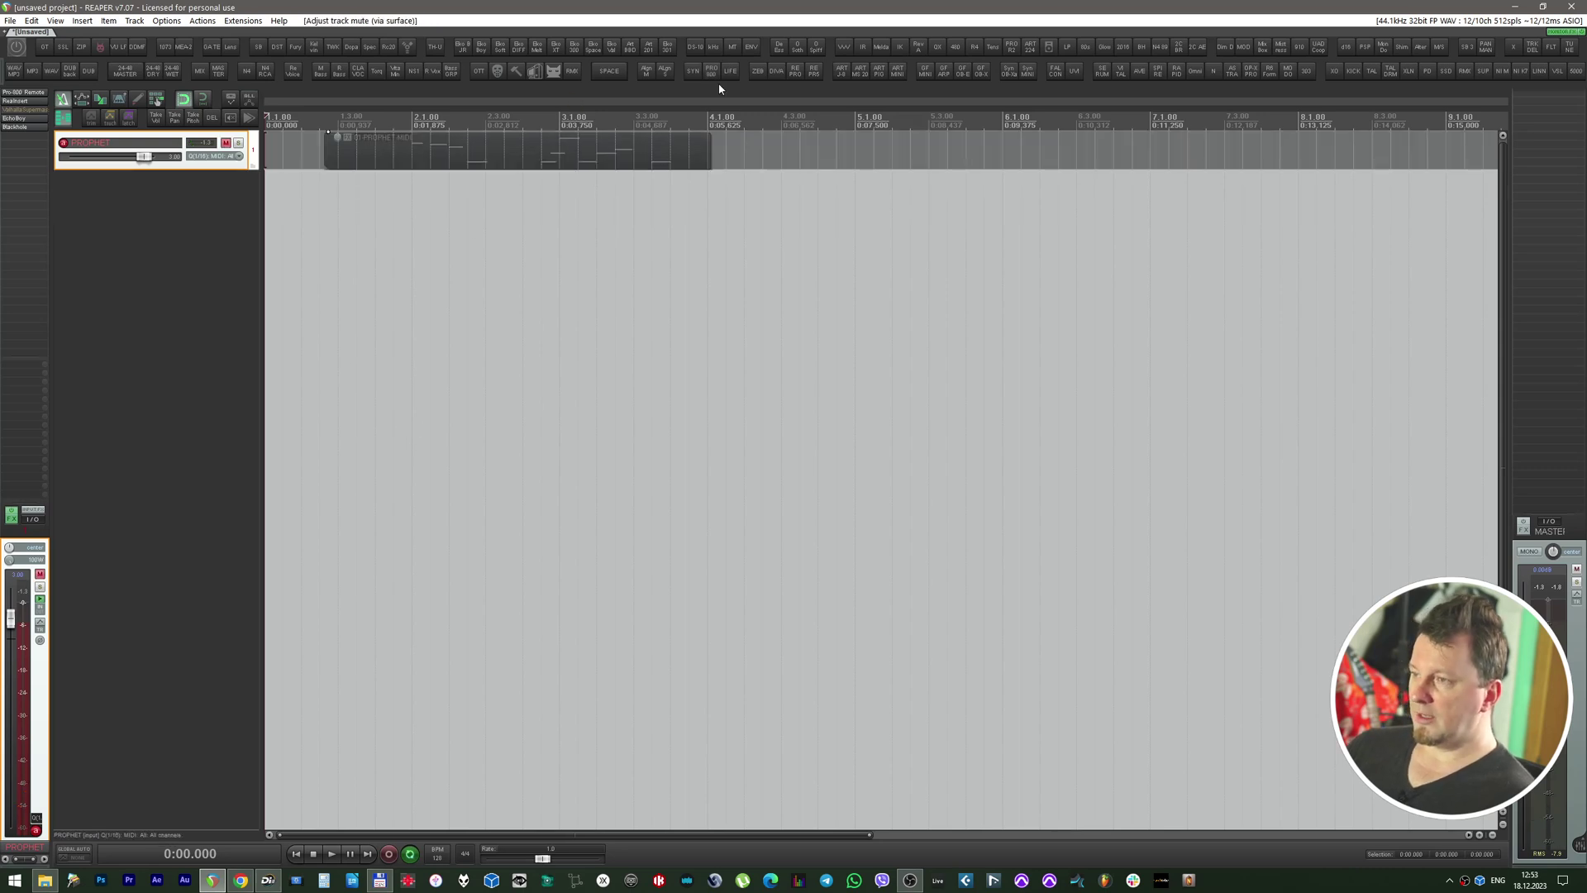
Step: Add a second PROPHET track with the Pro-800 Remote and load 174 Modern Presets - All 174 Presets.syx into it
click(712, 72)
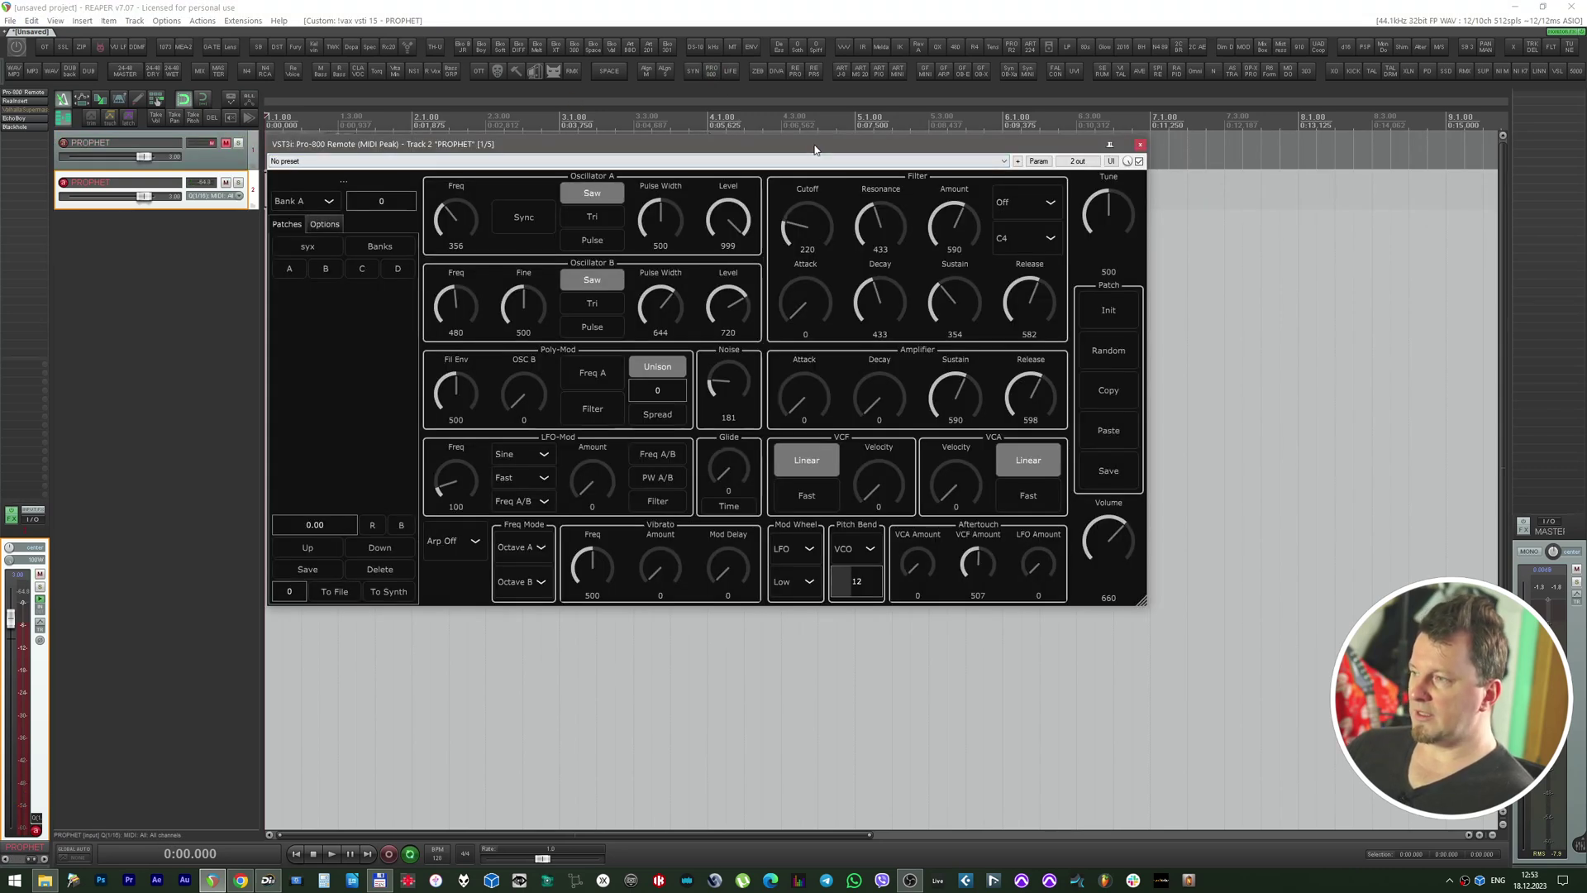
click(306, 246)
click(561, 243)
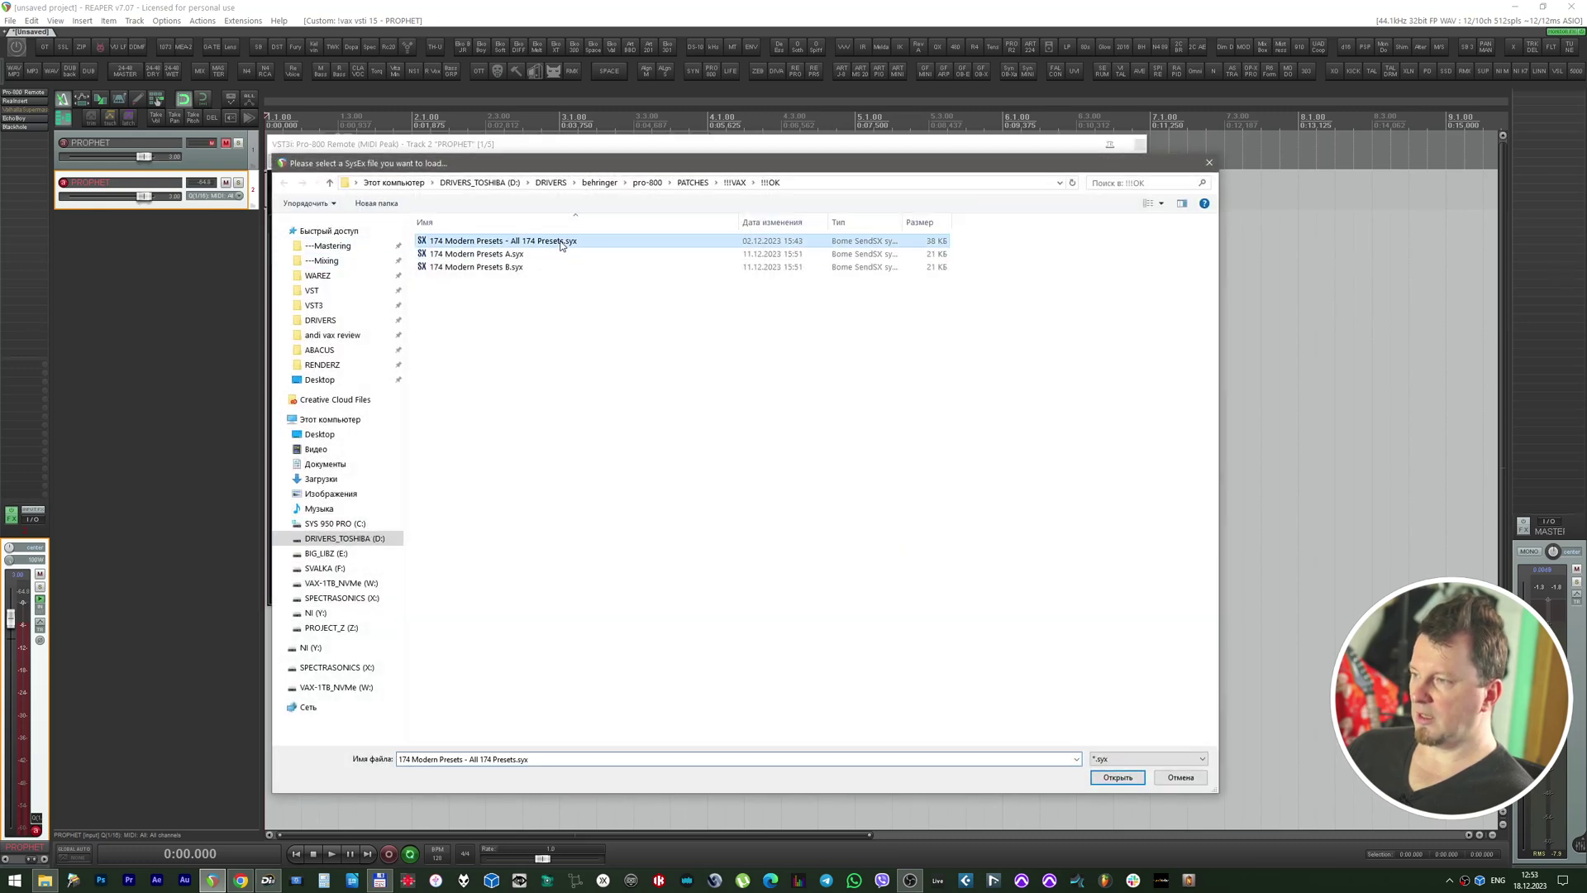
double_click(560, 243)
Step: Choose patch PL Synthwave 14 for the second PROPHET track and close its plugin window
drag(416, 296, 415, 338)
scroll(410, 344, up, 2)
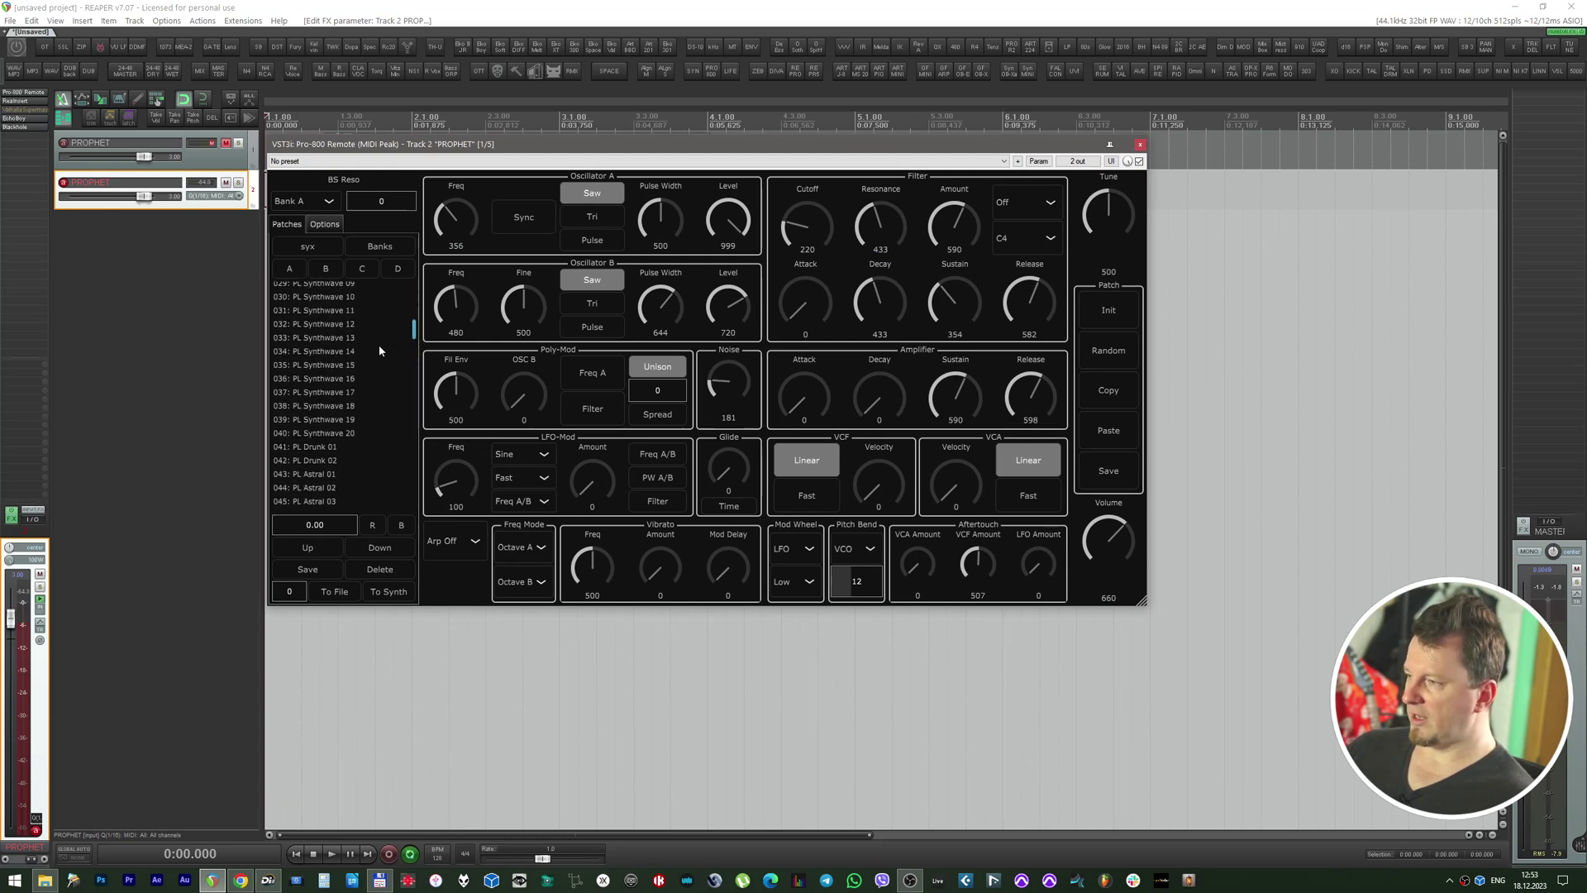
click(380, 351)
key(Escape)
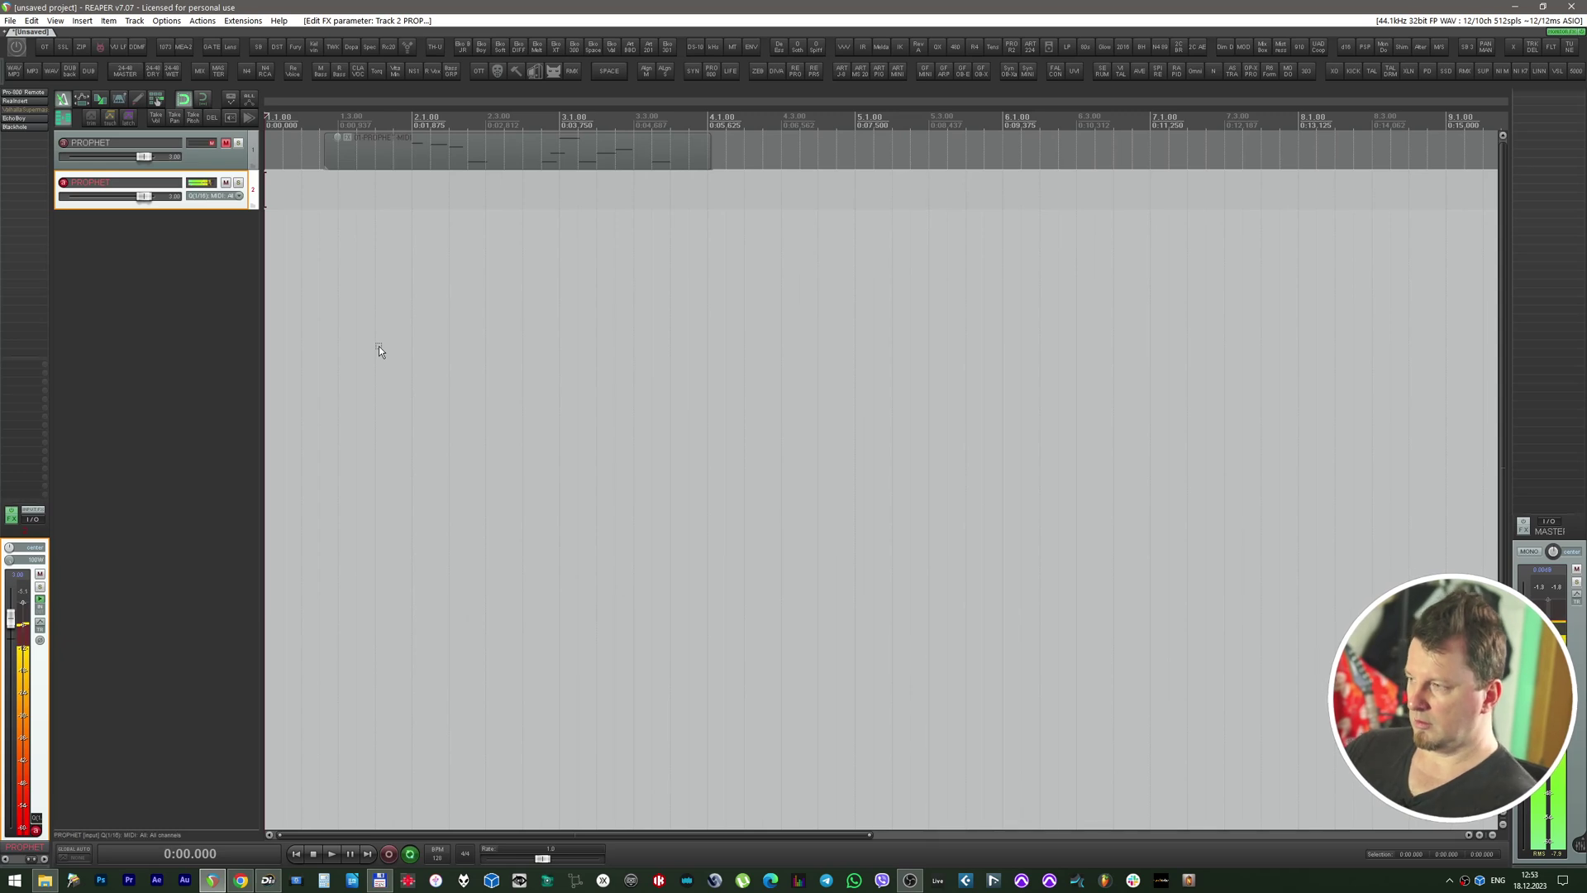
Step: Lower the filter cutoff to 30 and the filter envelope amount to 767 in the second track's patch
key(Escape)
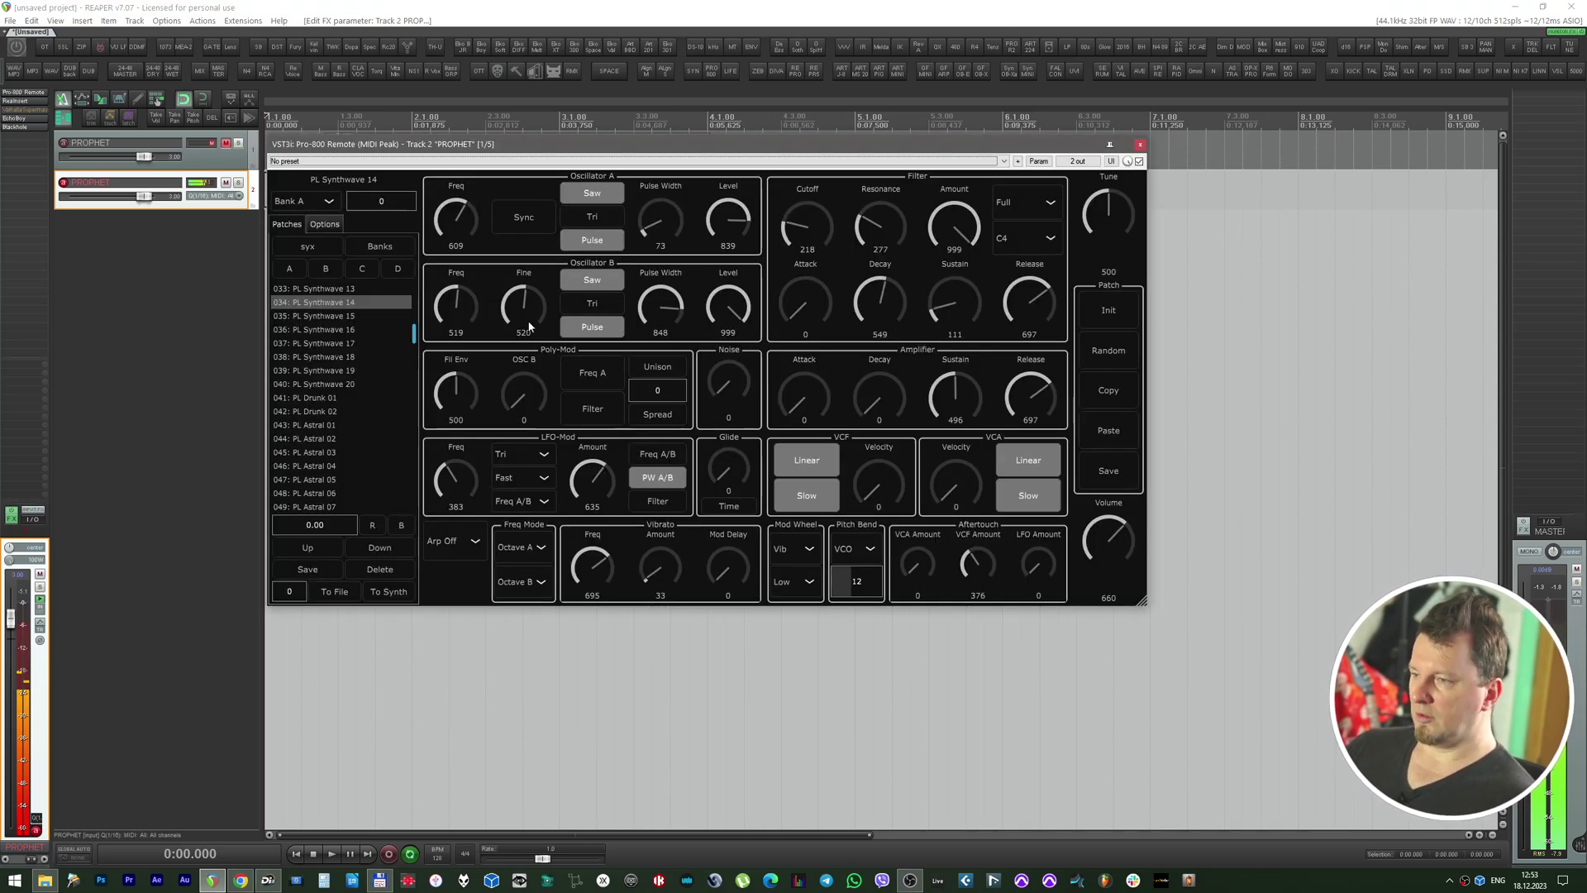
mouse_move(815, 233)
mouse_down()
mouse_move(815, 264)
mouse_move(814, 234)
mouse_up()
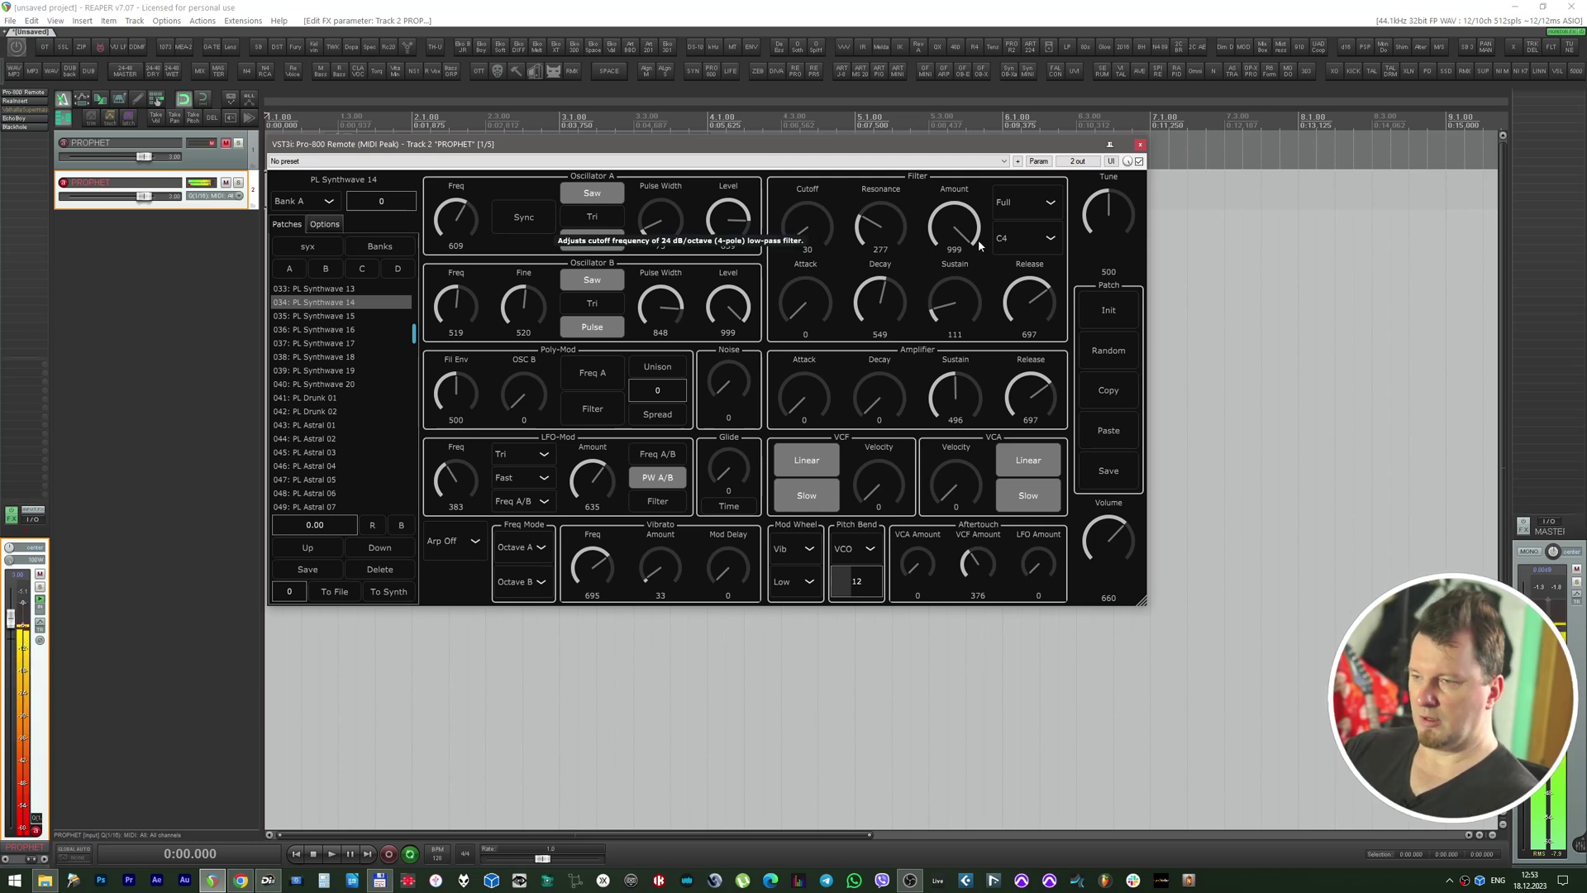
drag(945, 230, 952, 276)
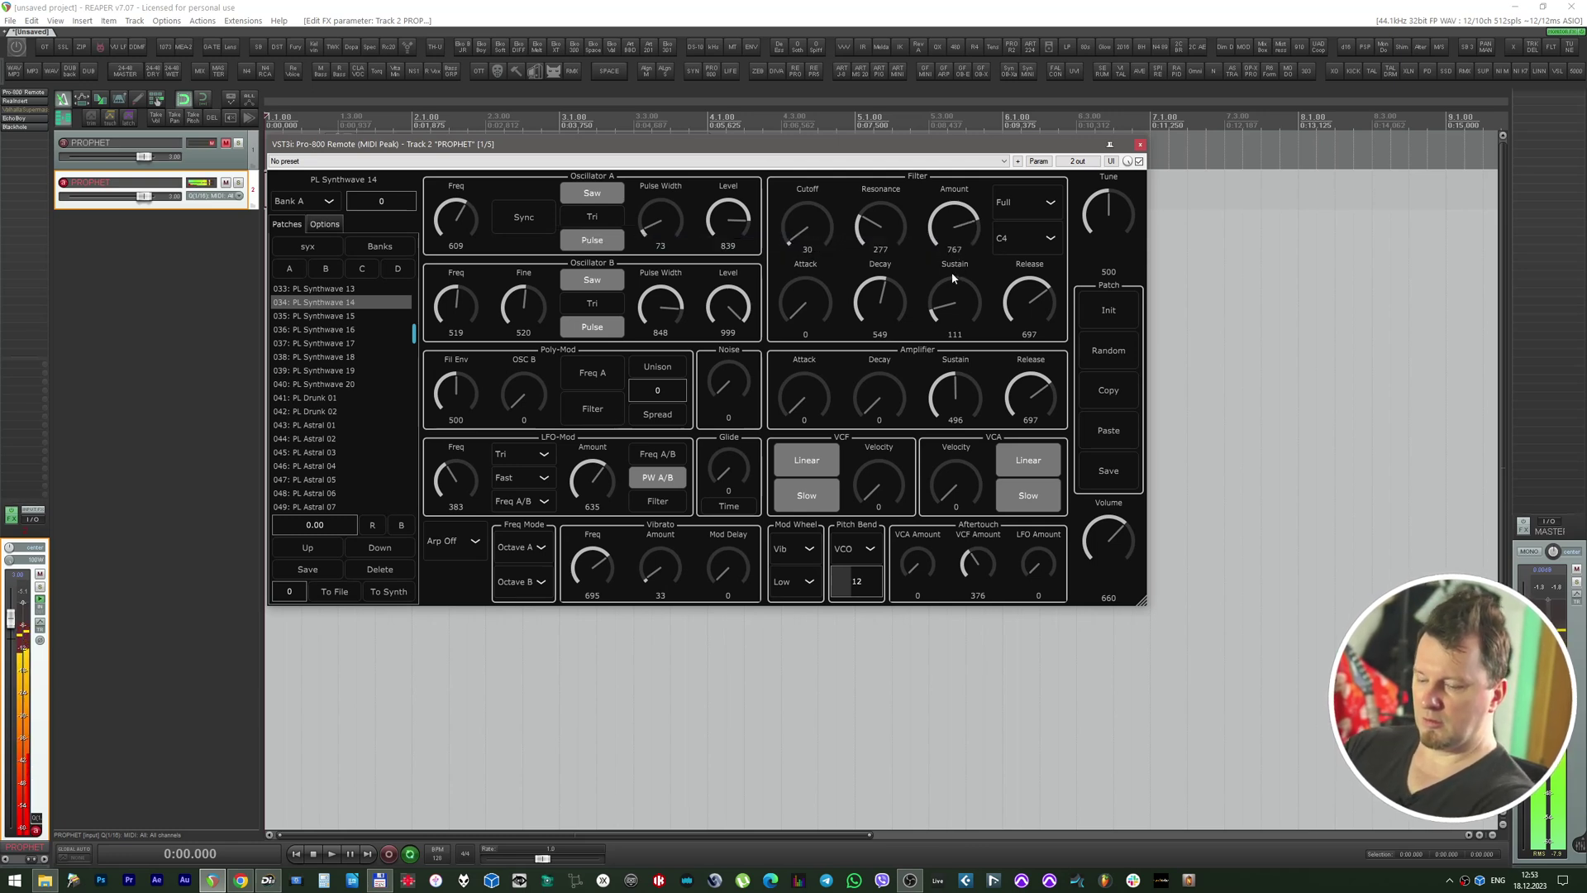
key(Escape)
Step: Record a short MIDI melody on the second PROPHET track, then mute that track
key(space)
key(ctrl+r)
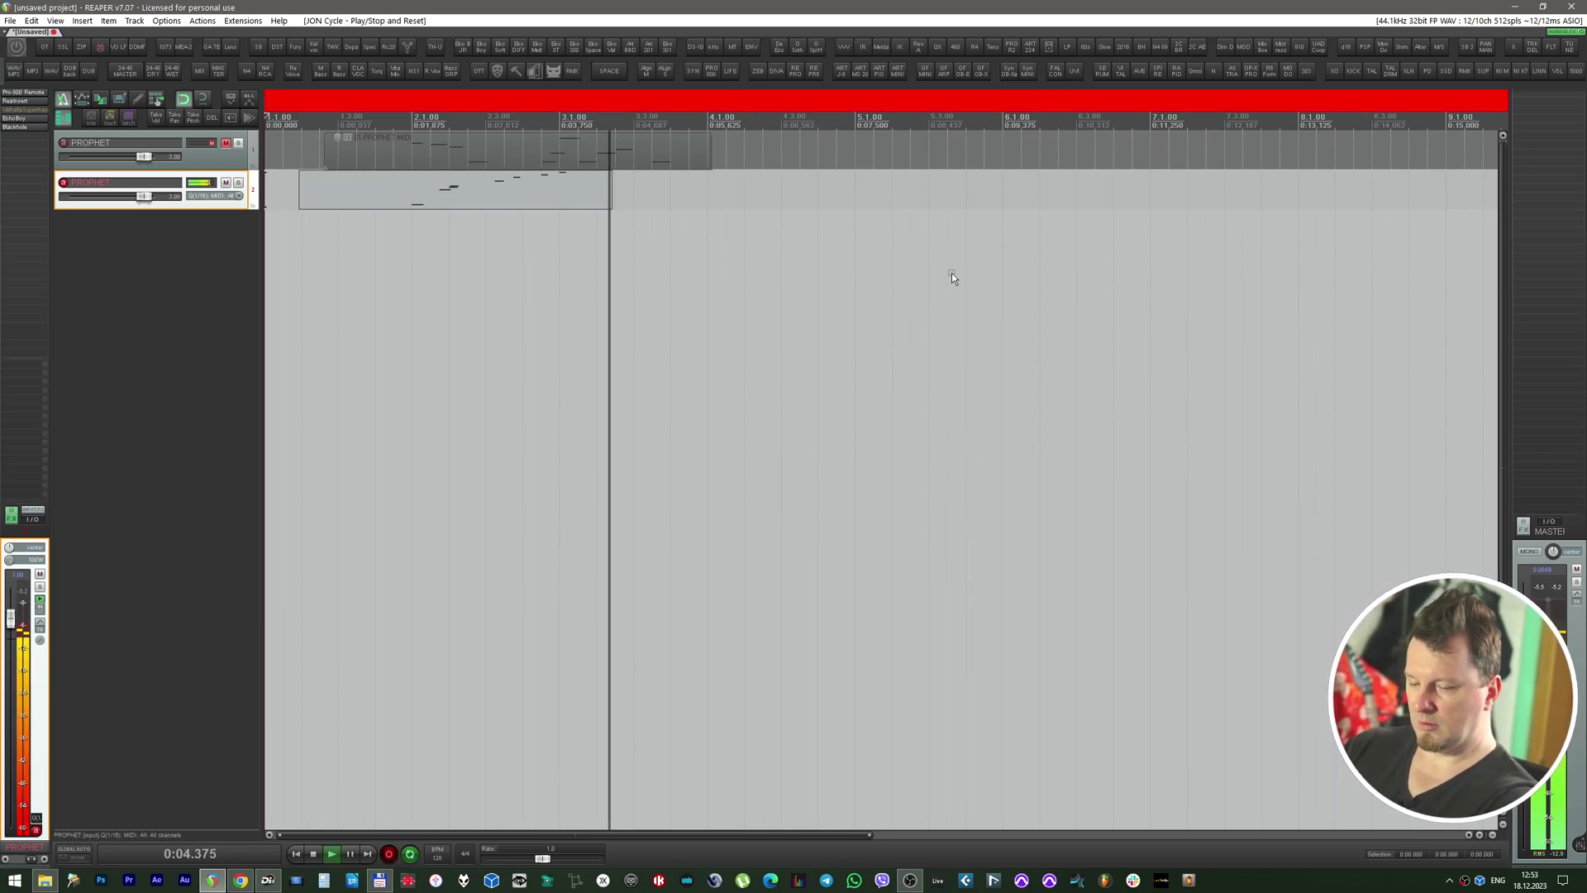
key(space)
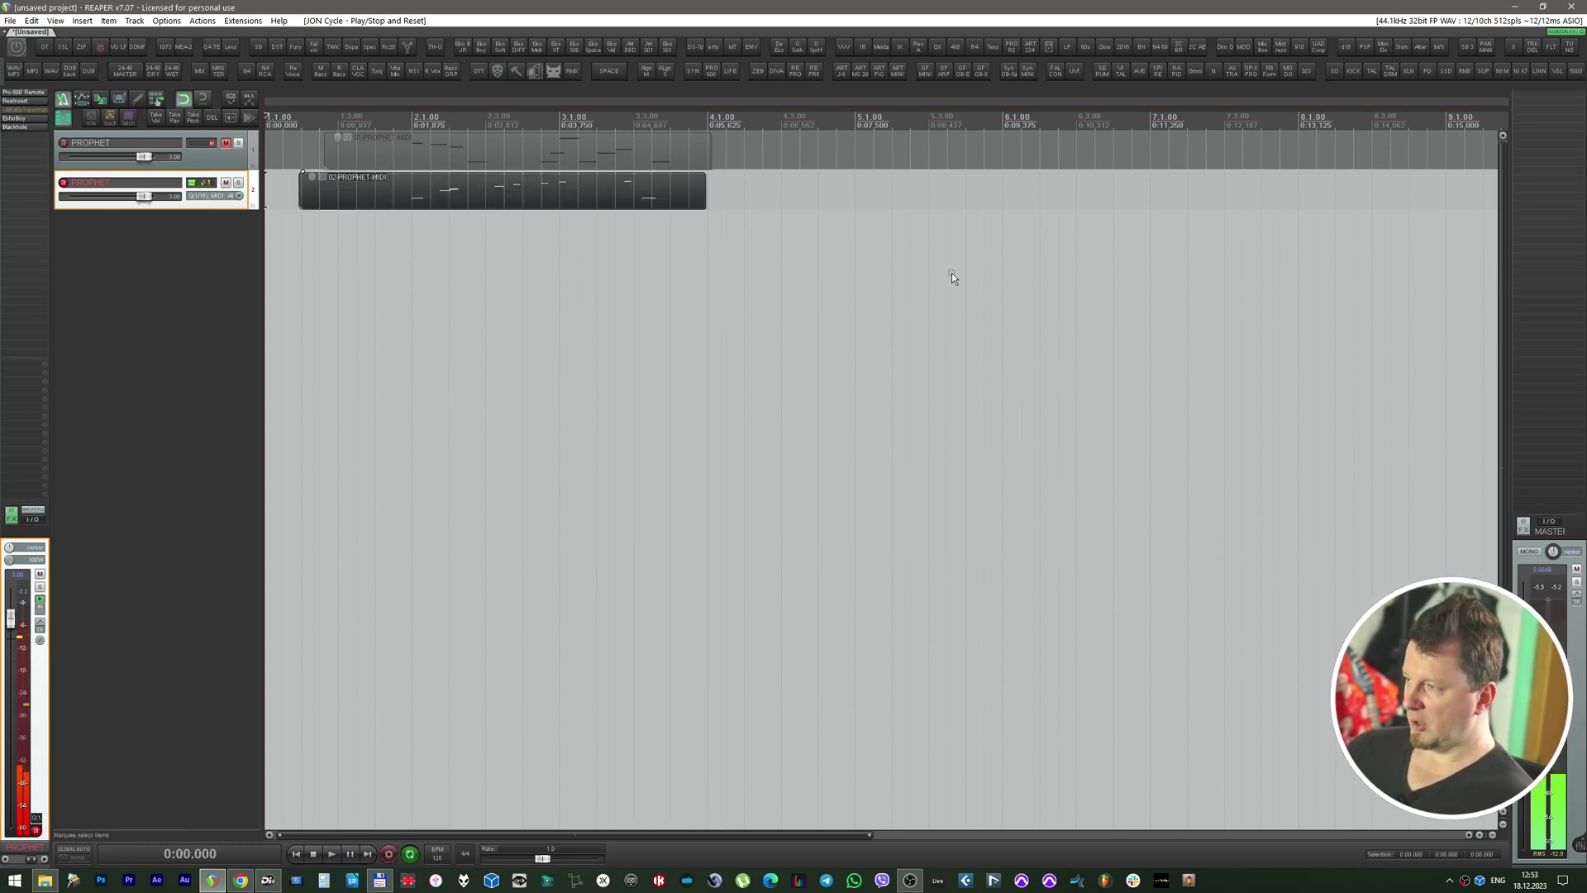
key(m)
Step: Add a third PROPHET track with the Pro-800 Remote and load 174 Modern Presets - All 174 Presets.syx into it
click(709, 72)
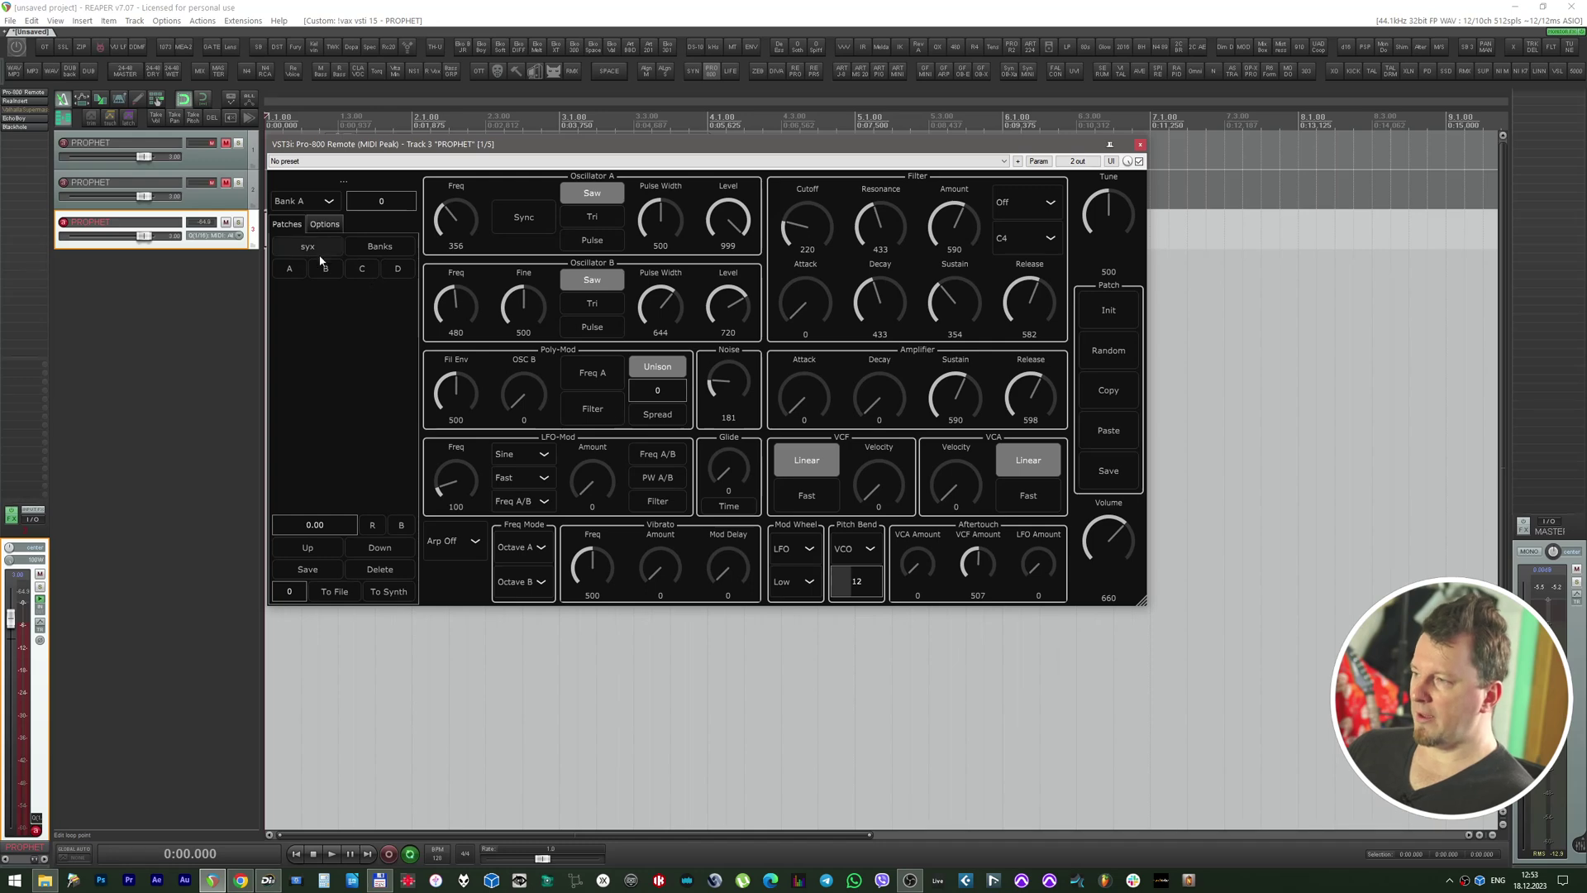
click(325, 266)
double_click(489, 240)
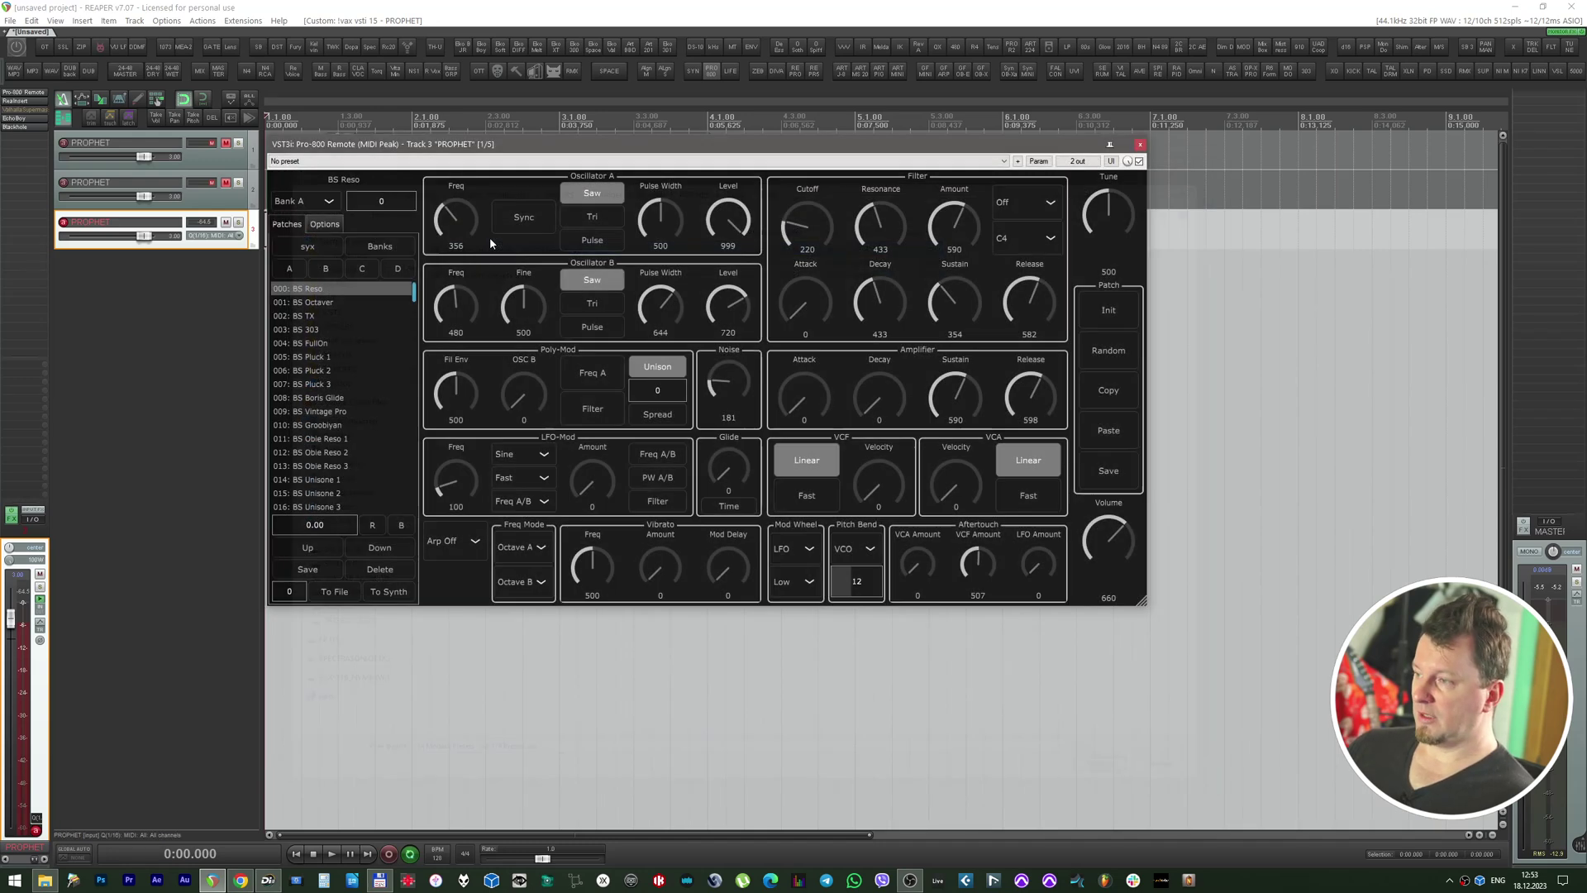
Step: Choose patch PD Detuned 04 for the third PROPHET track and close its plugin window
drag(413, 295, 417, 470)
click(372, 342)
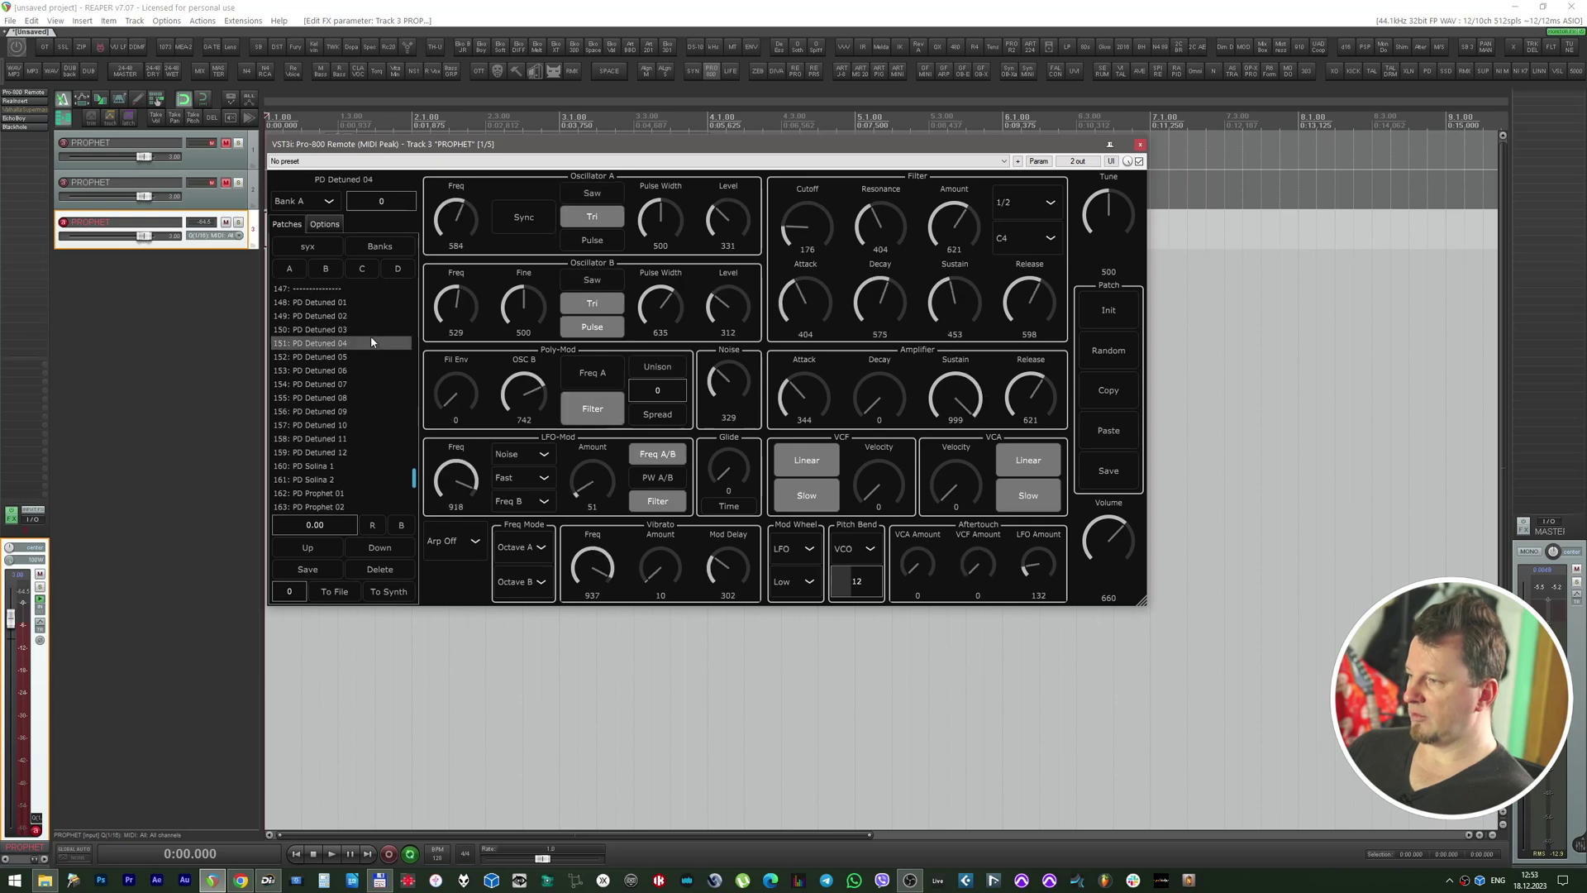
key(Escape)
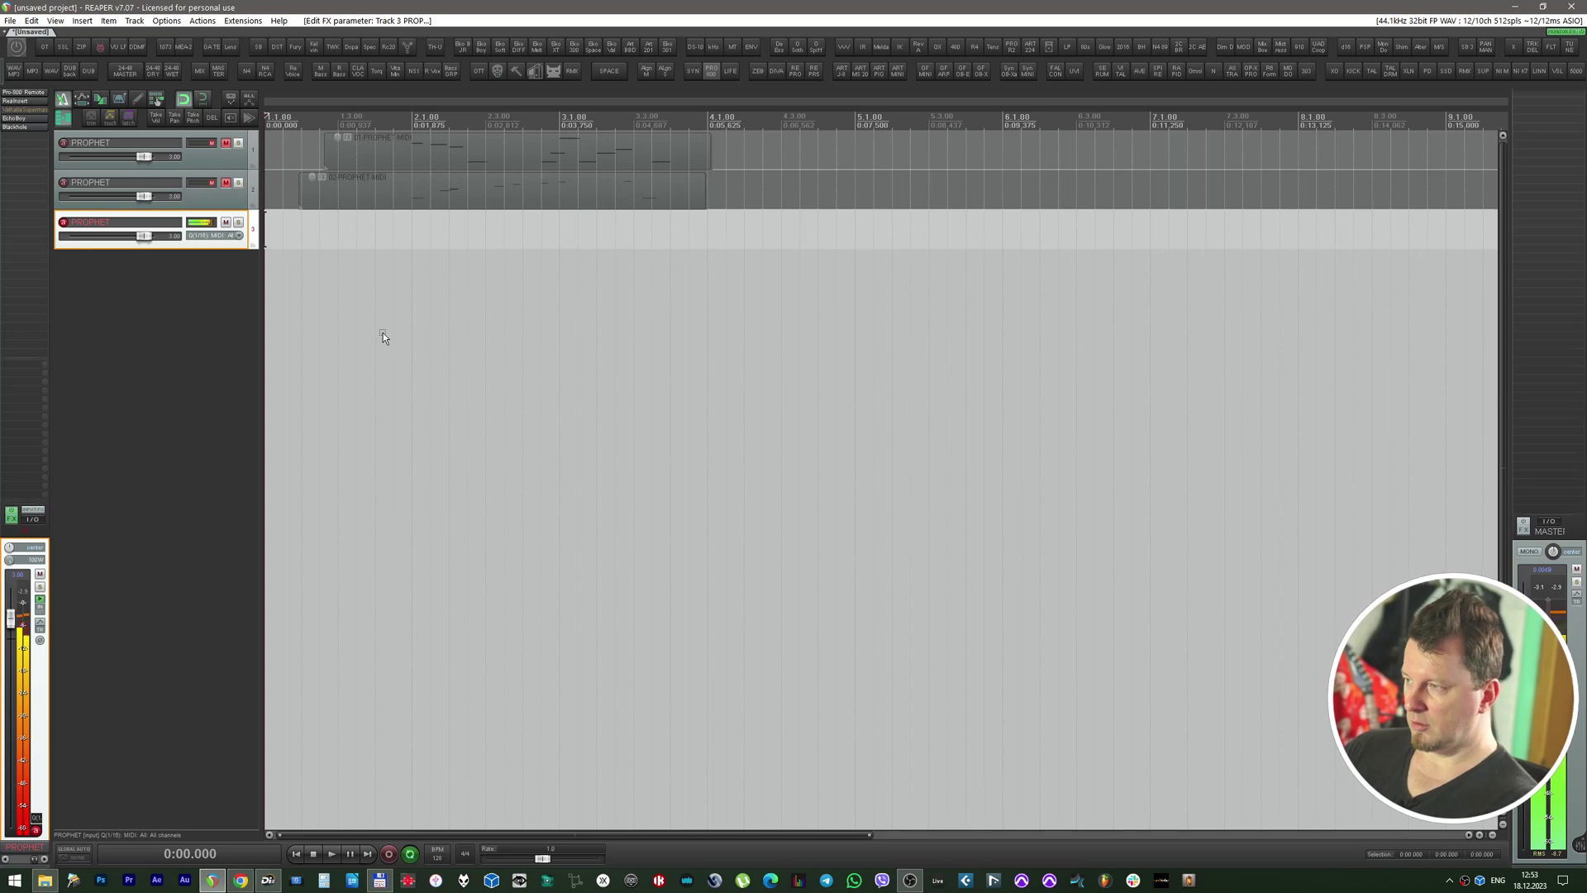
Step: Record sustained MIDI chords on the third PROPHET track, then mute that track
key(ctrl+r)
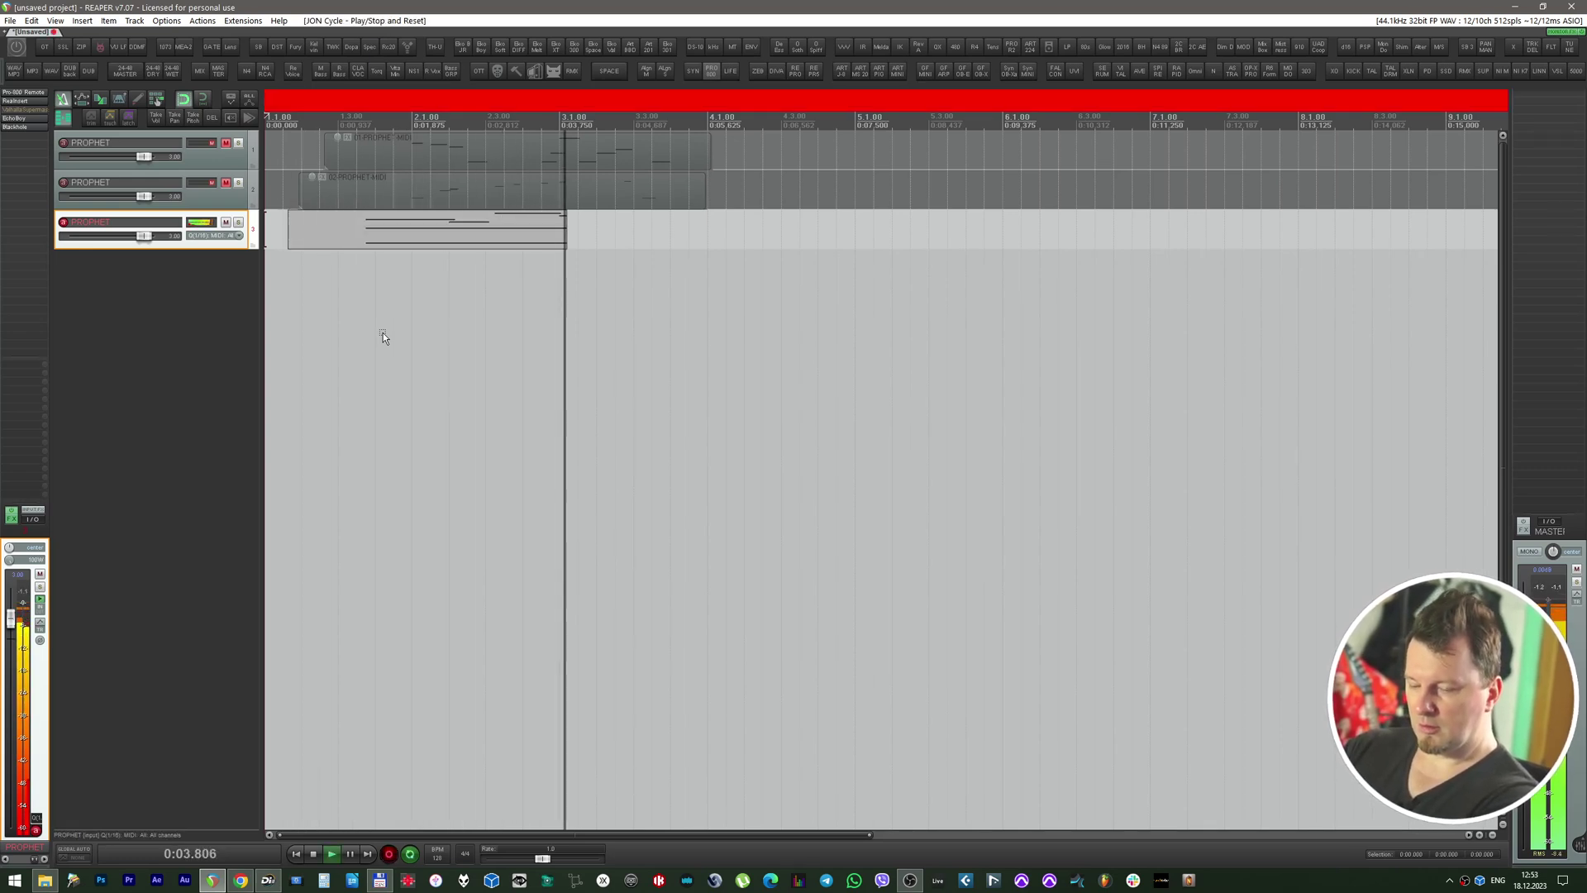
key(space)
key(m)
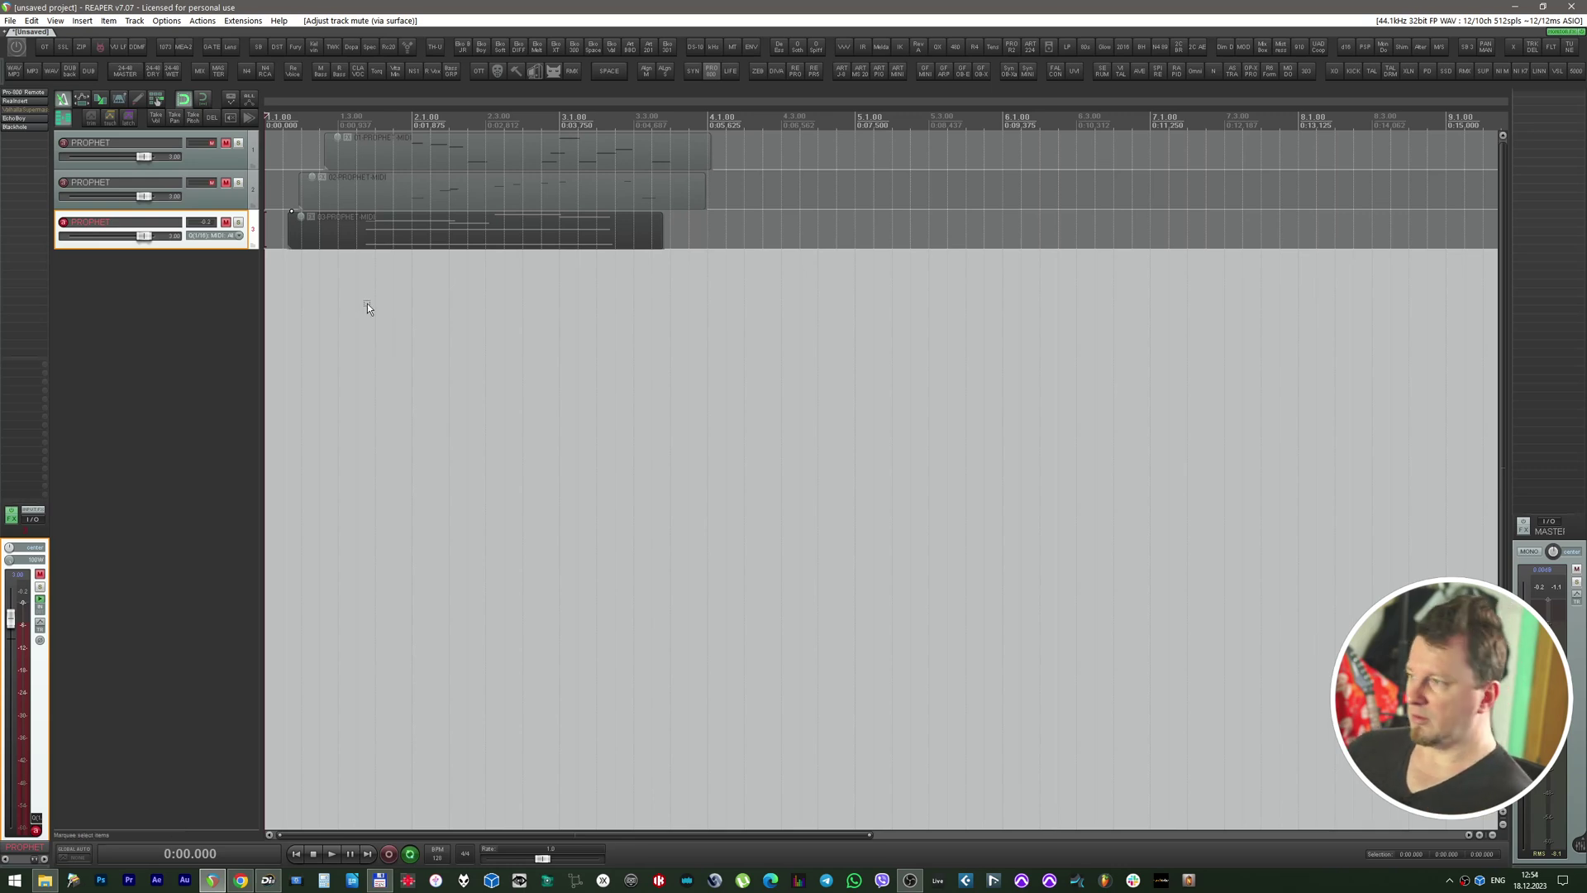
Step: Unmute the second PROPHET track and paste its patch into Bank A, Program 0 under the name PL Synthwave 14
key(Up)
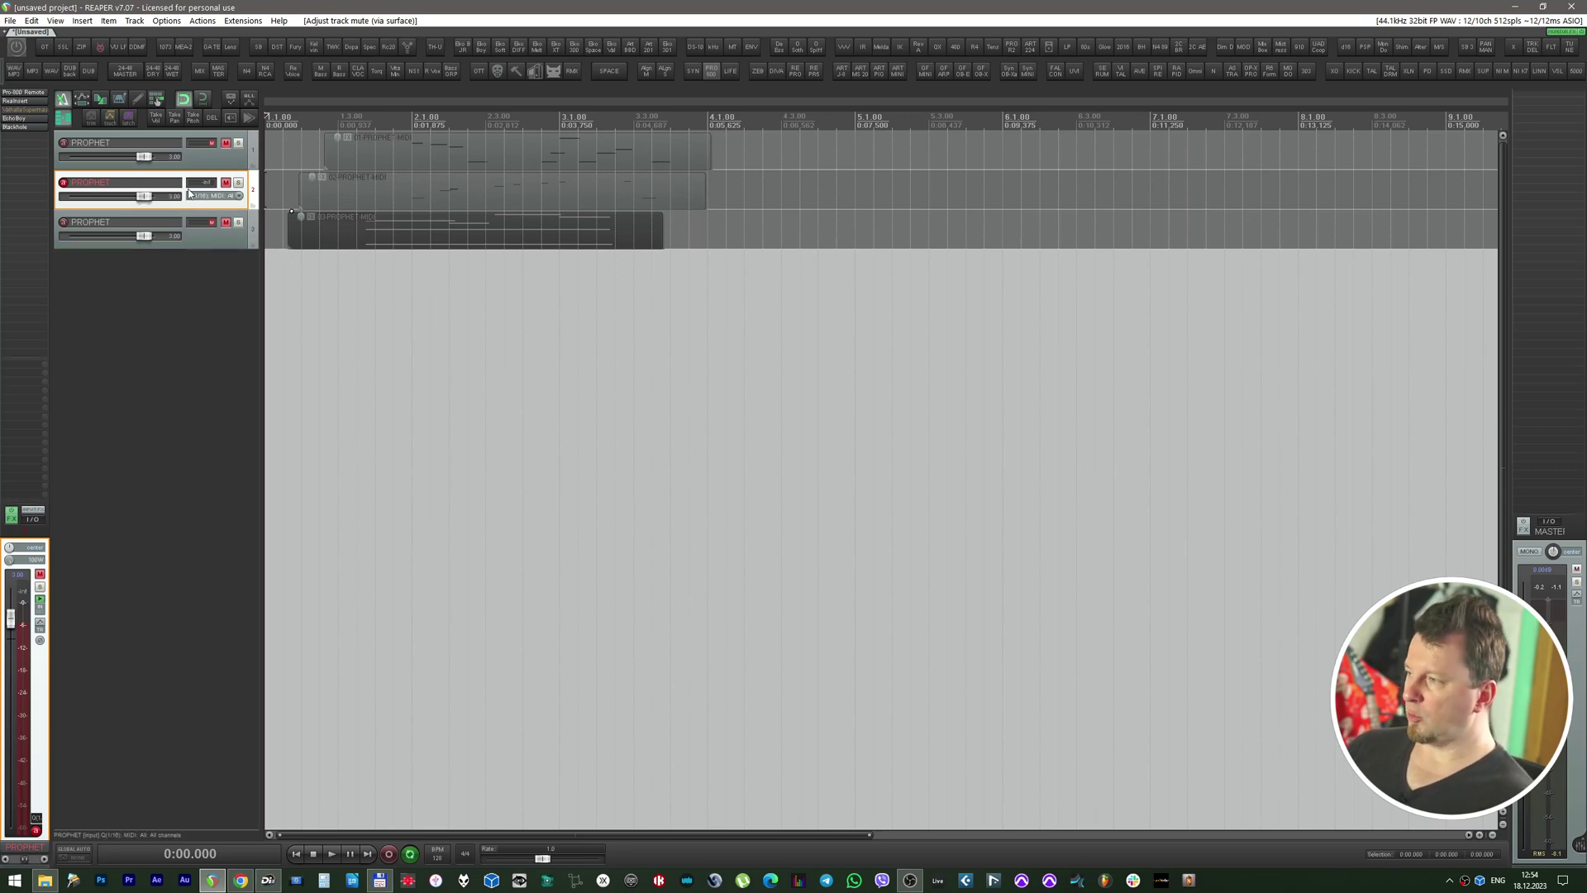
key(F6)
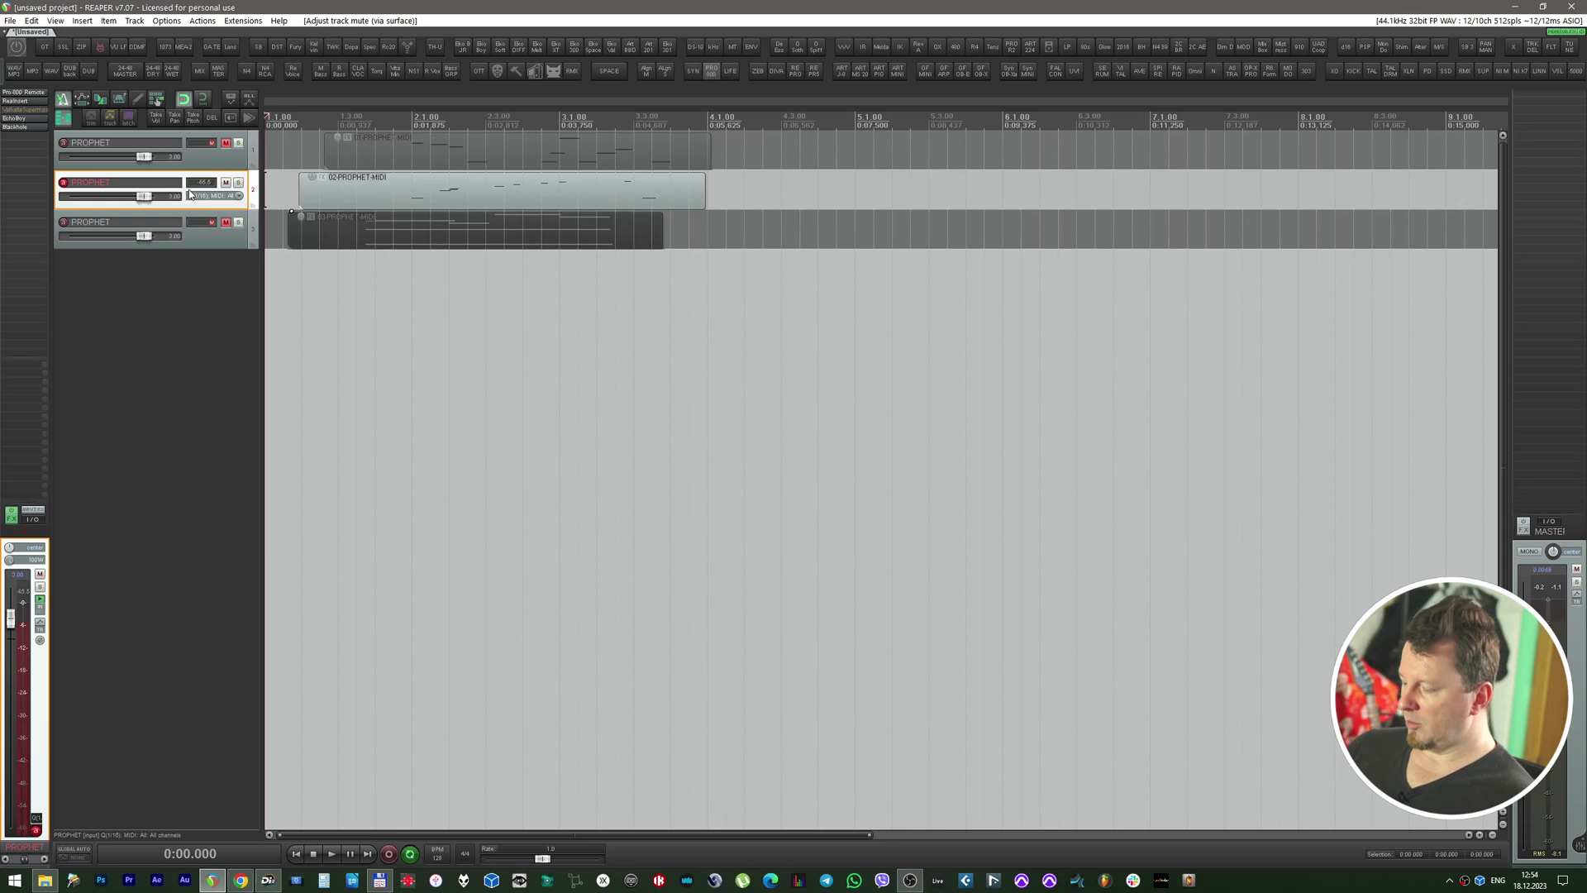
key(f)
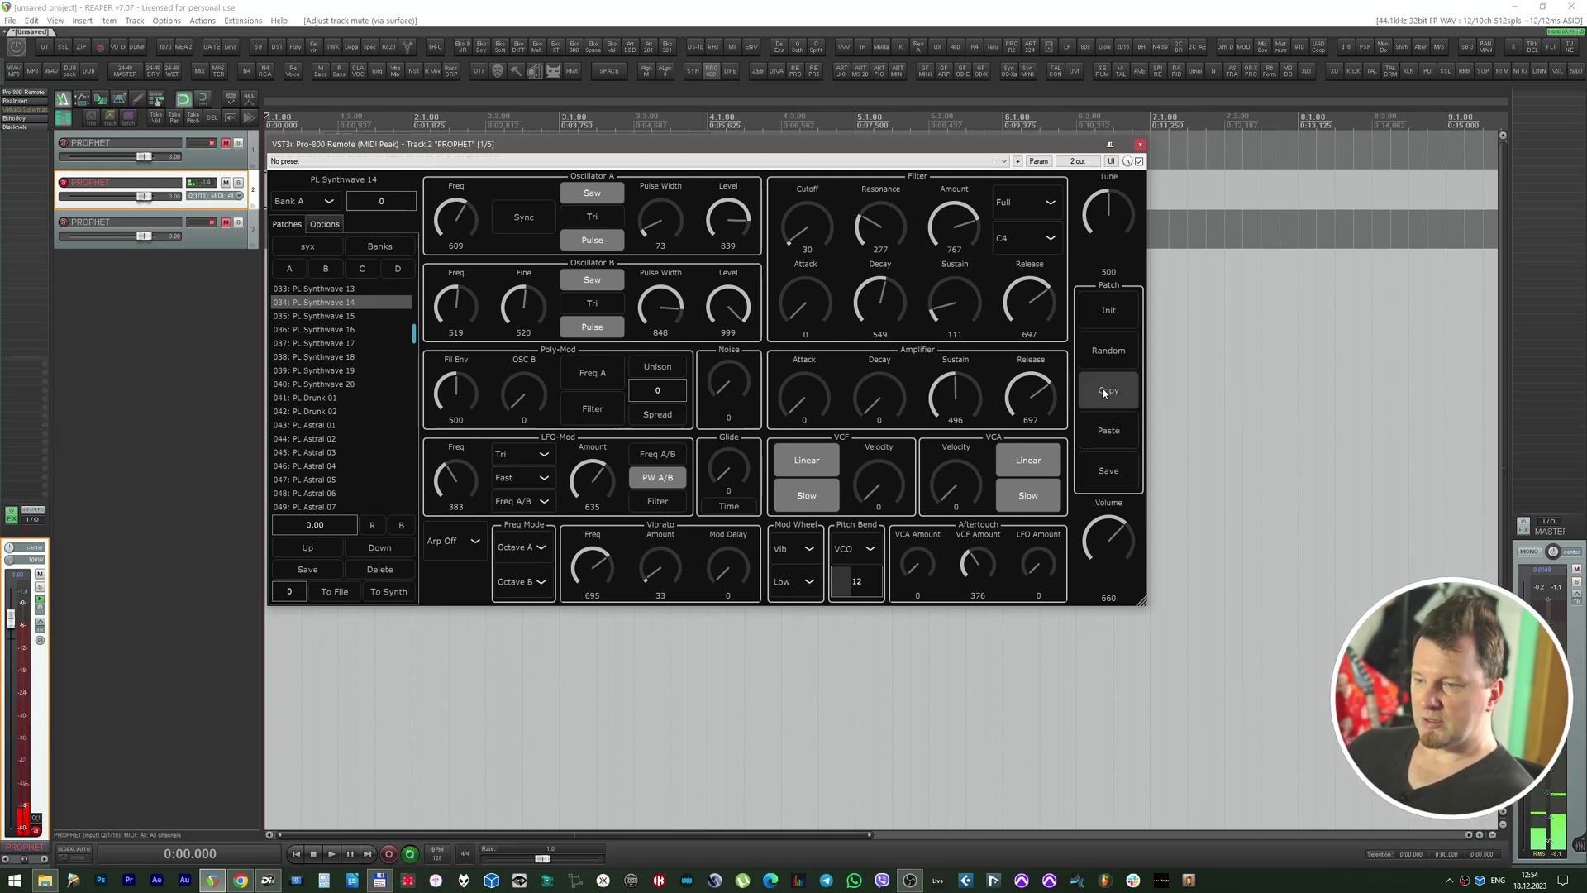
click(1132, 431)
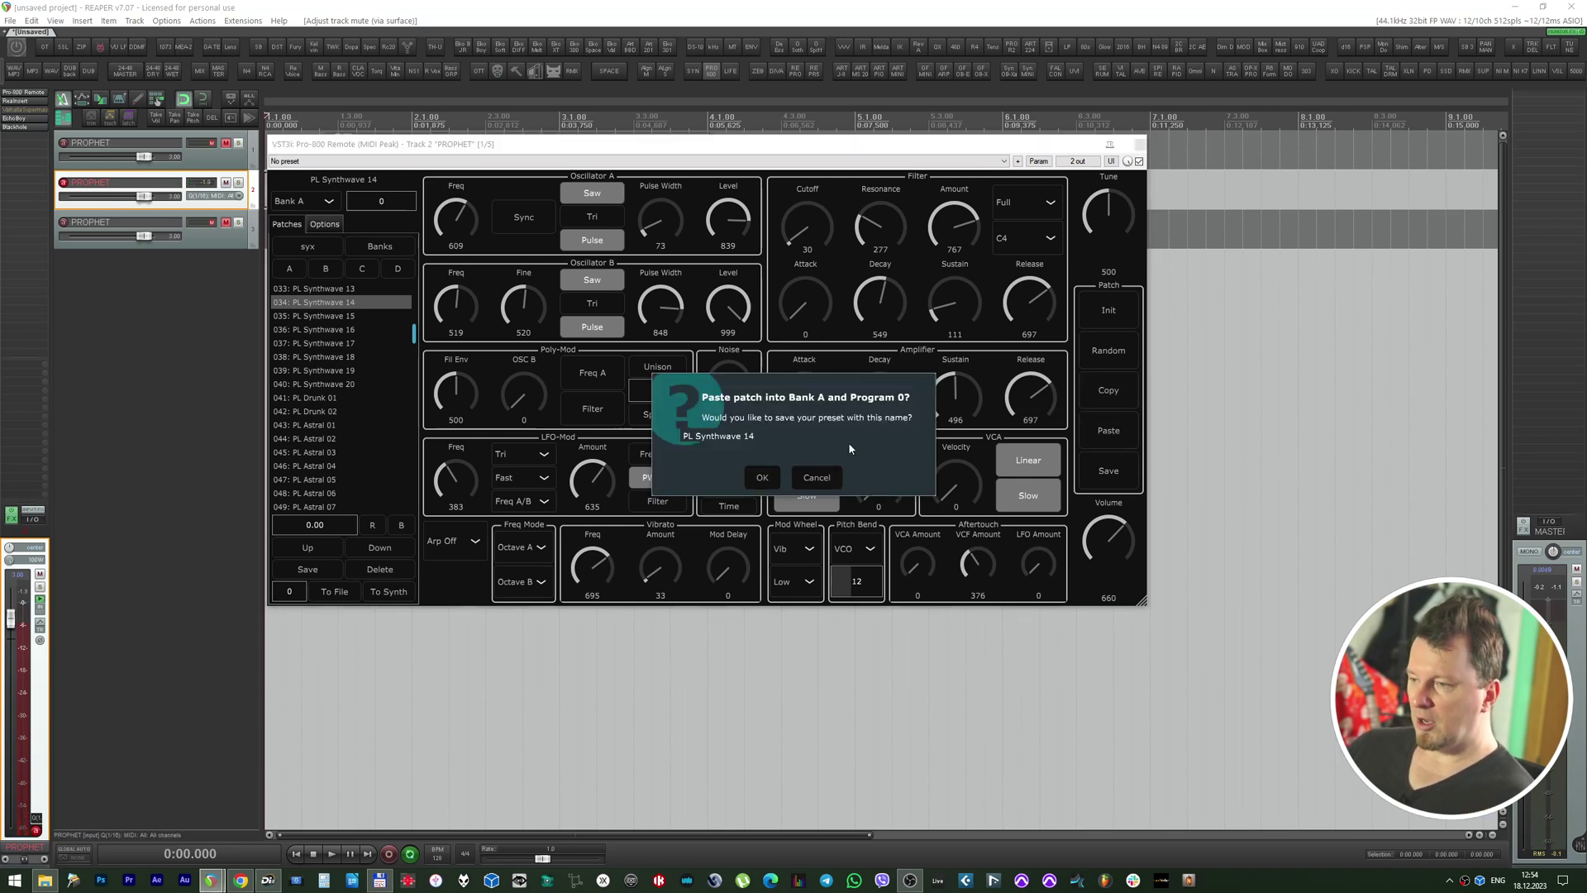
click(764, 476)
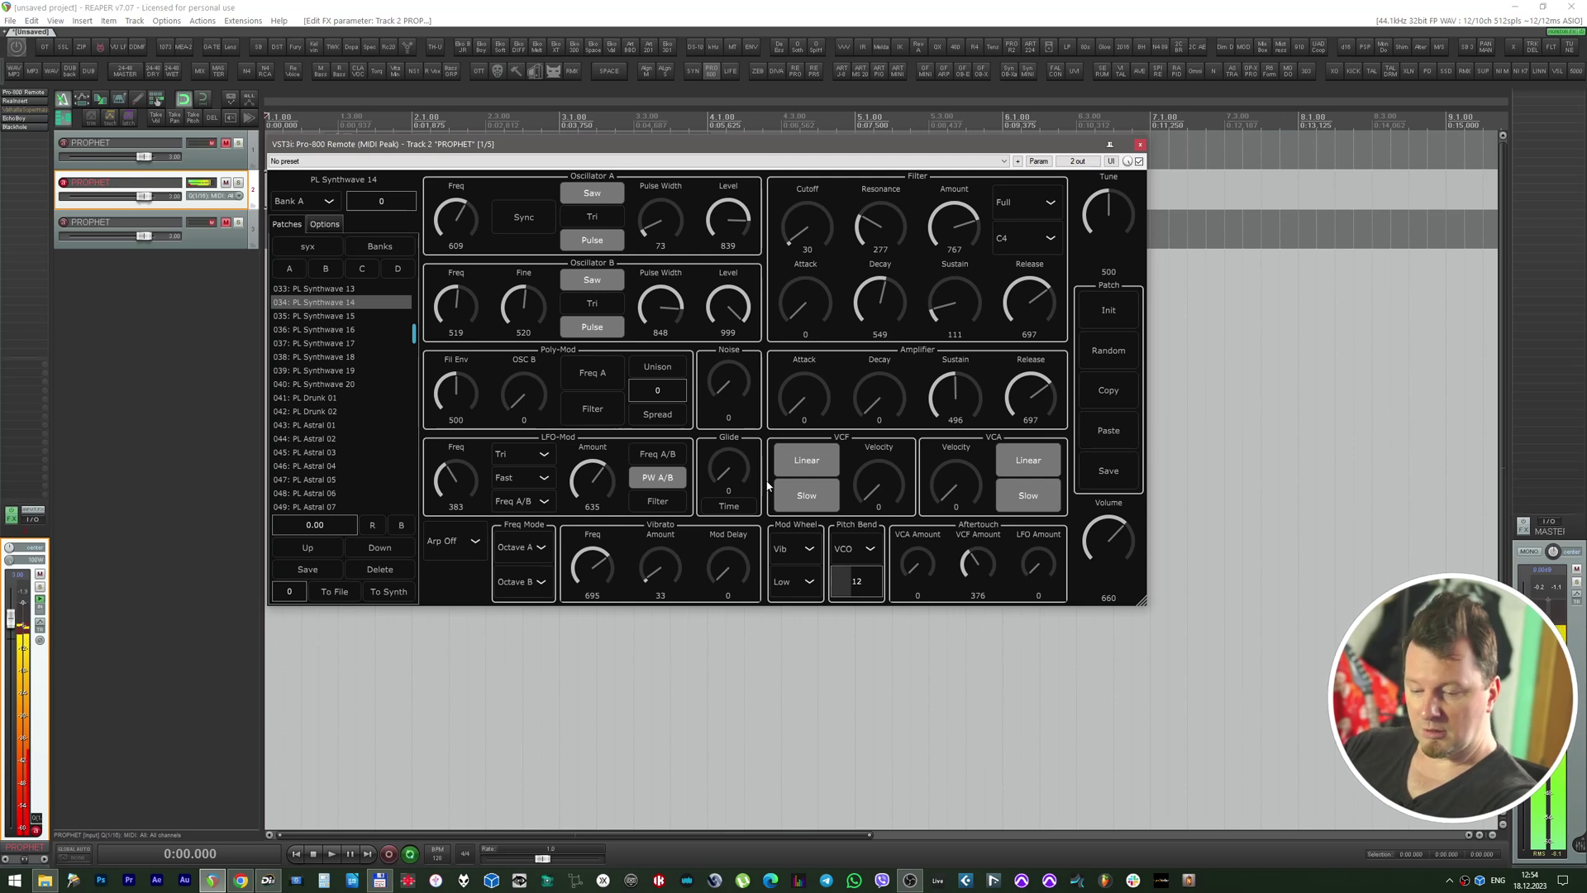
key(Escape)
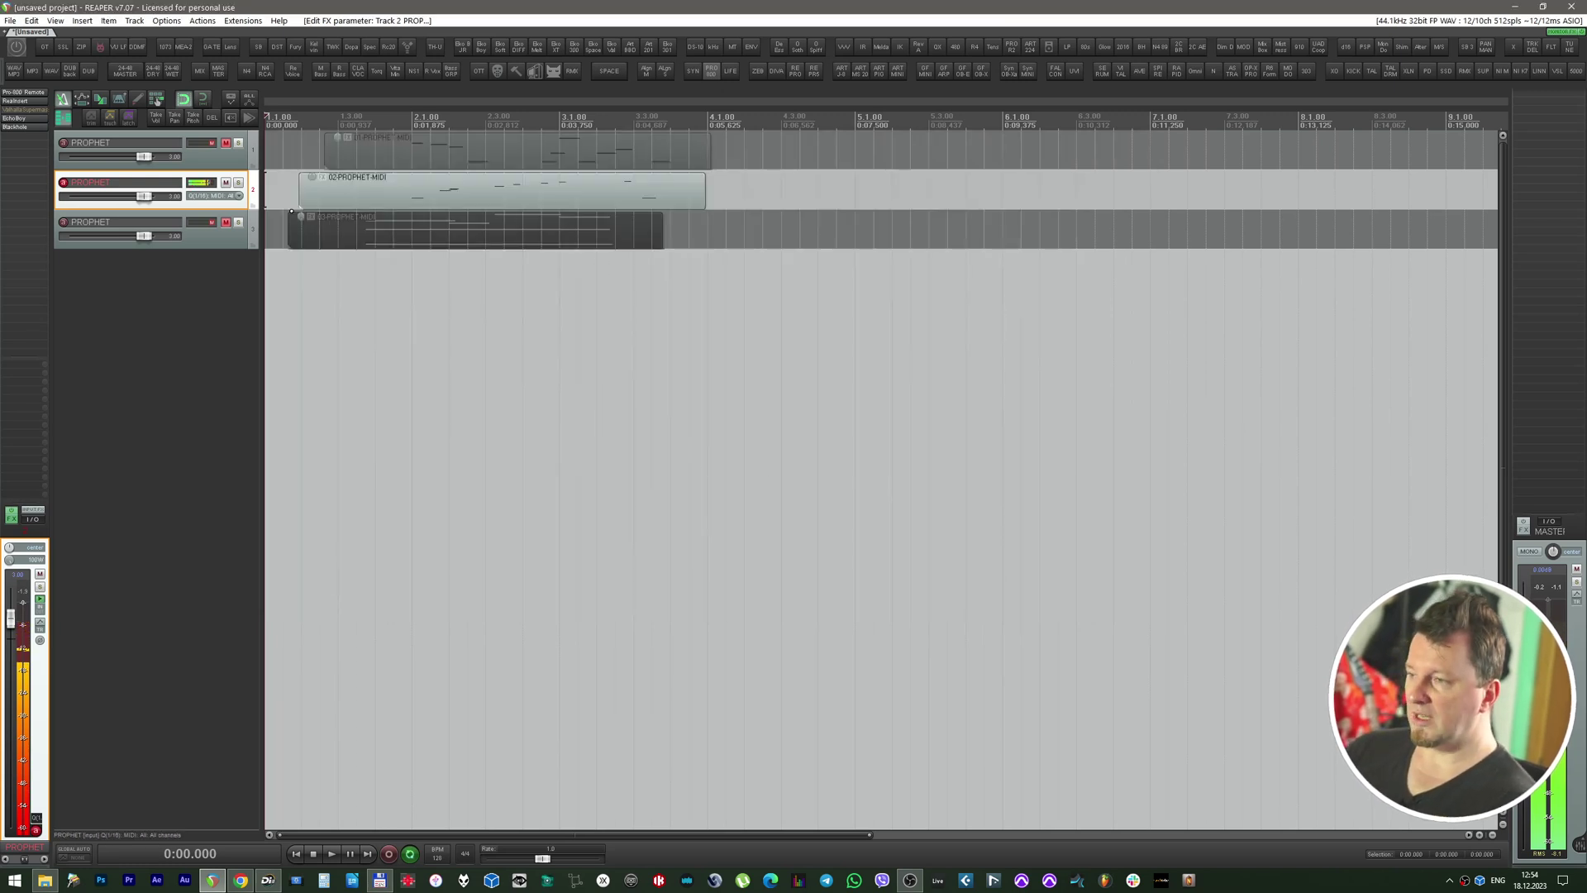
Step: Record another short MIDI phrase on the second PROPHET track, starting from about 7 seconds
click(818, 116)
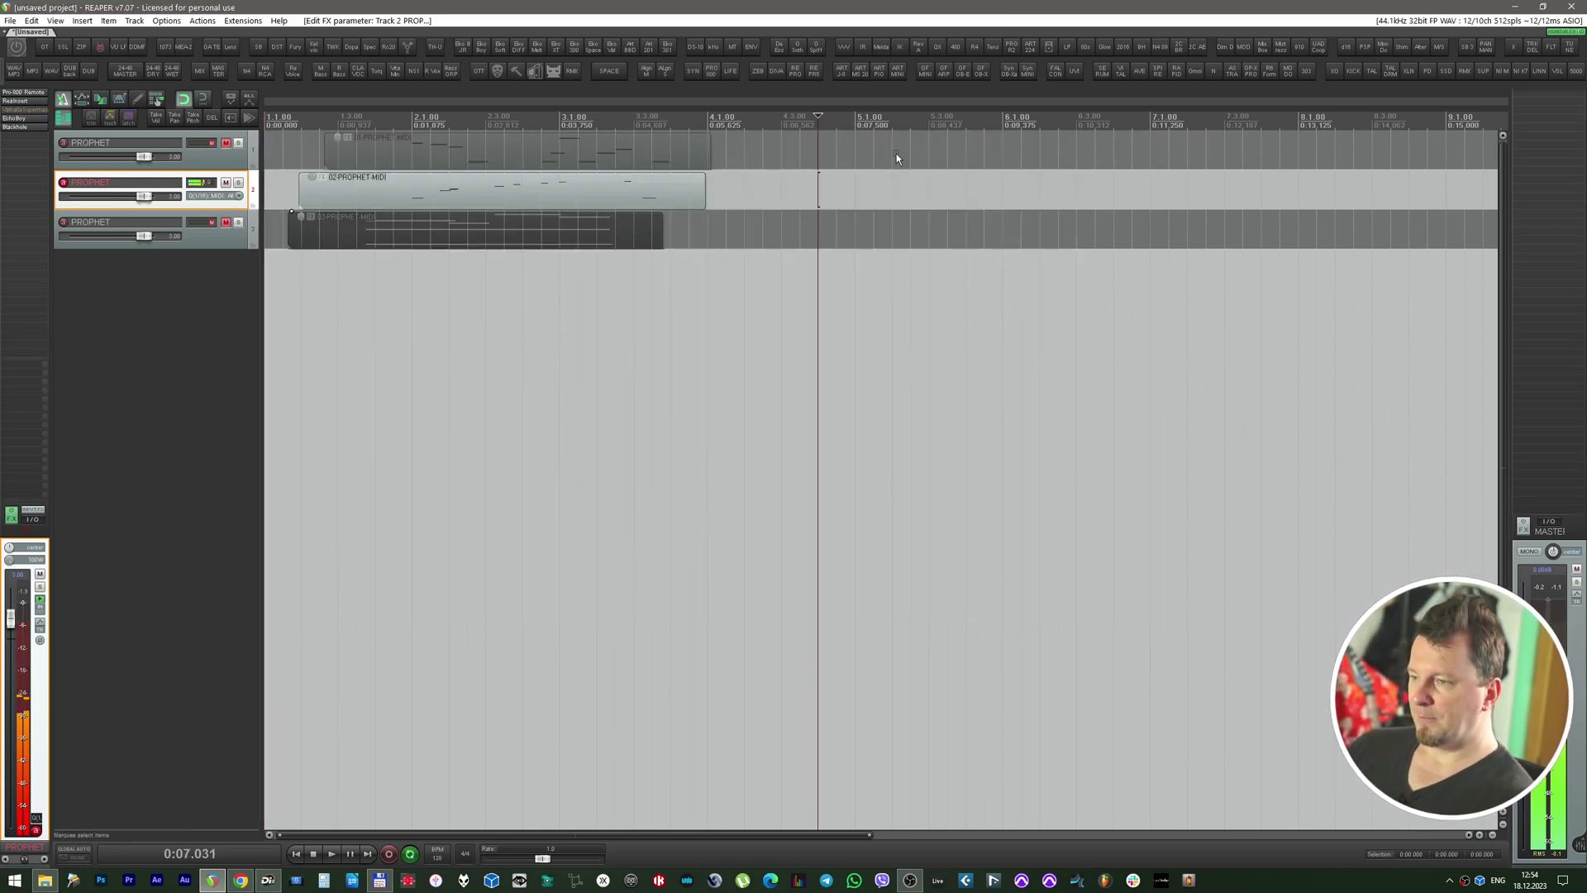
key(ctrl+r)
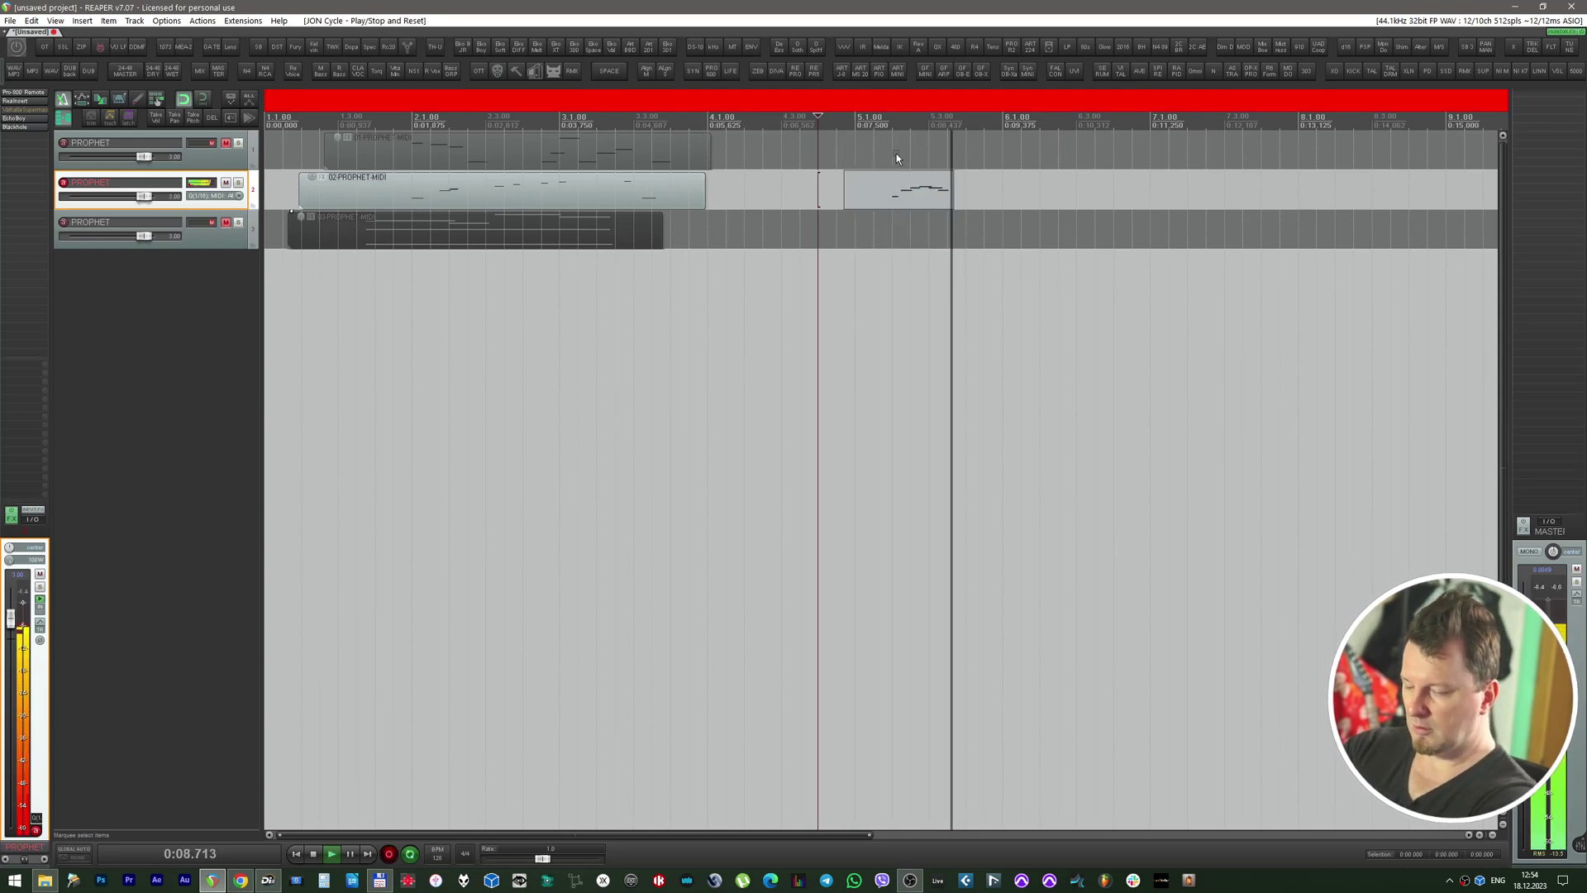
key(space)
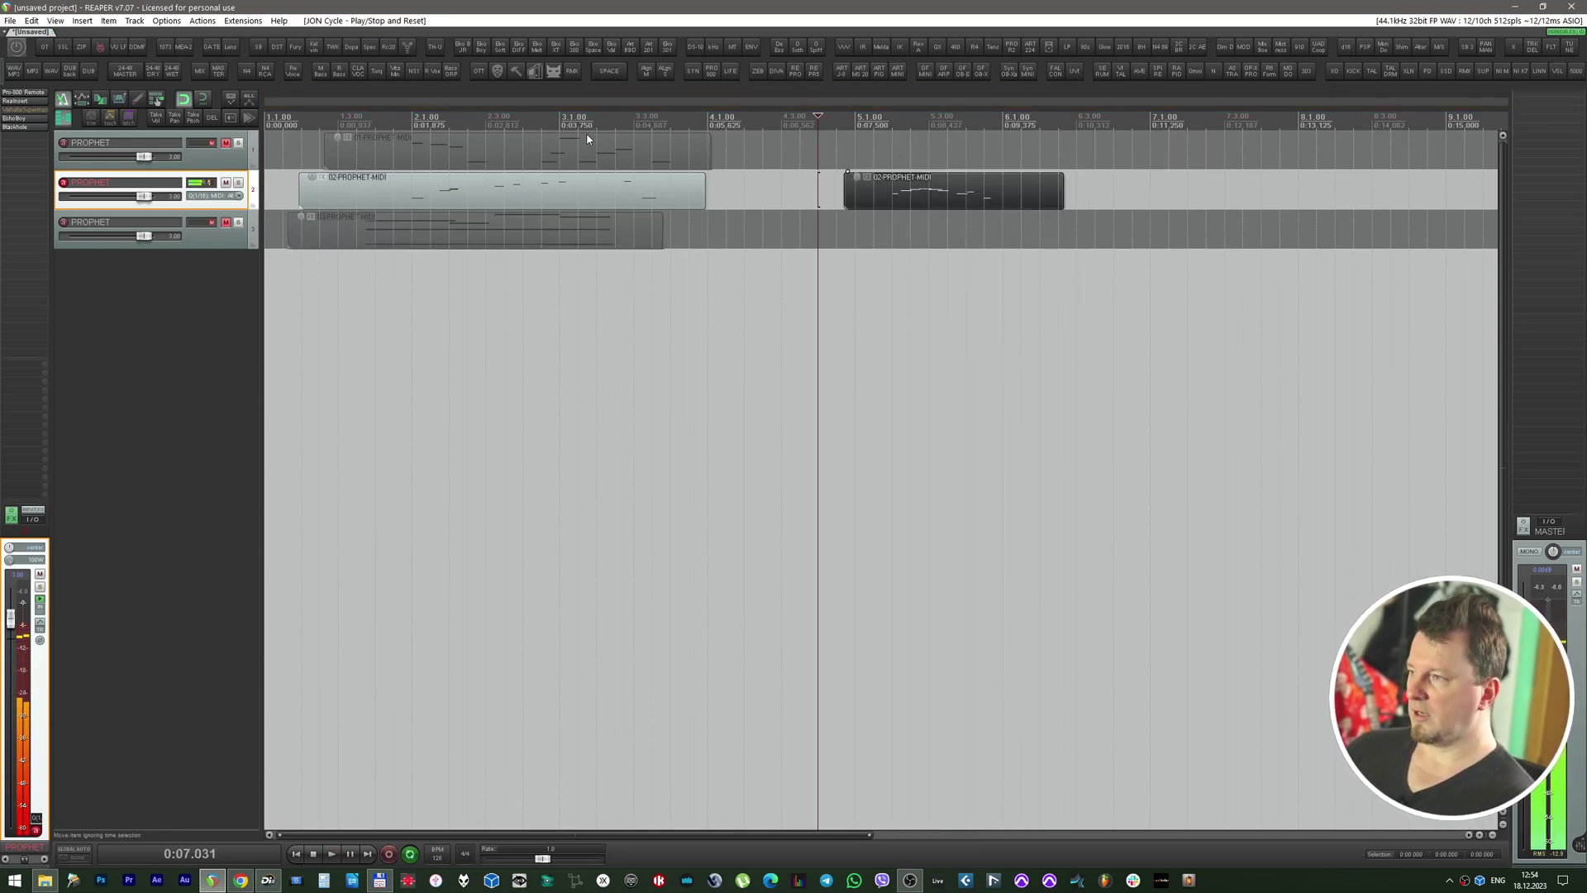
Step: Mute the second PROPHET track and unmute the first one
click(226, 182)
click(181, 146)
click(225, 142)
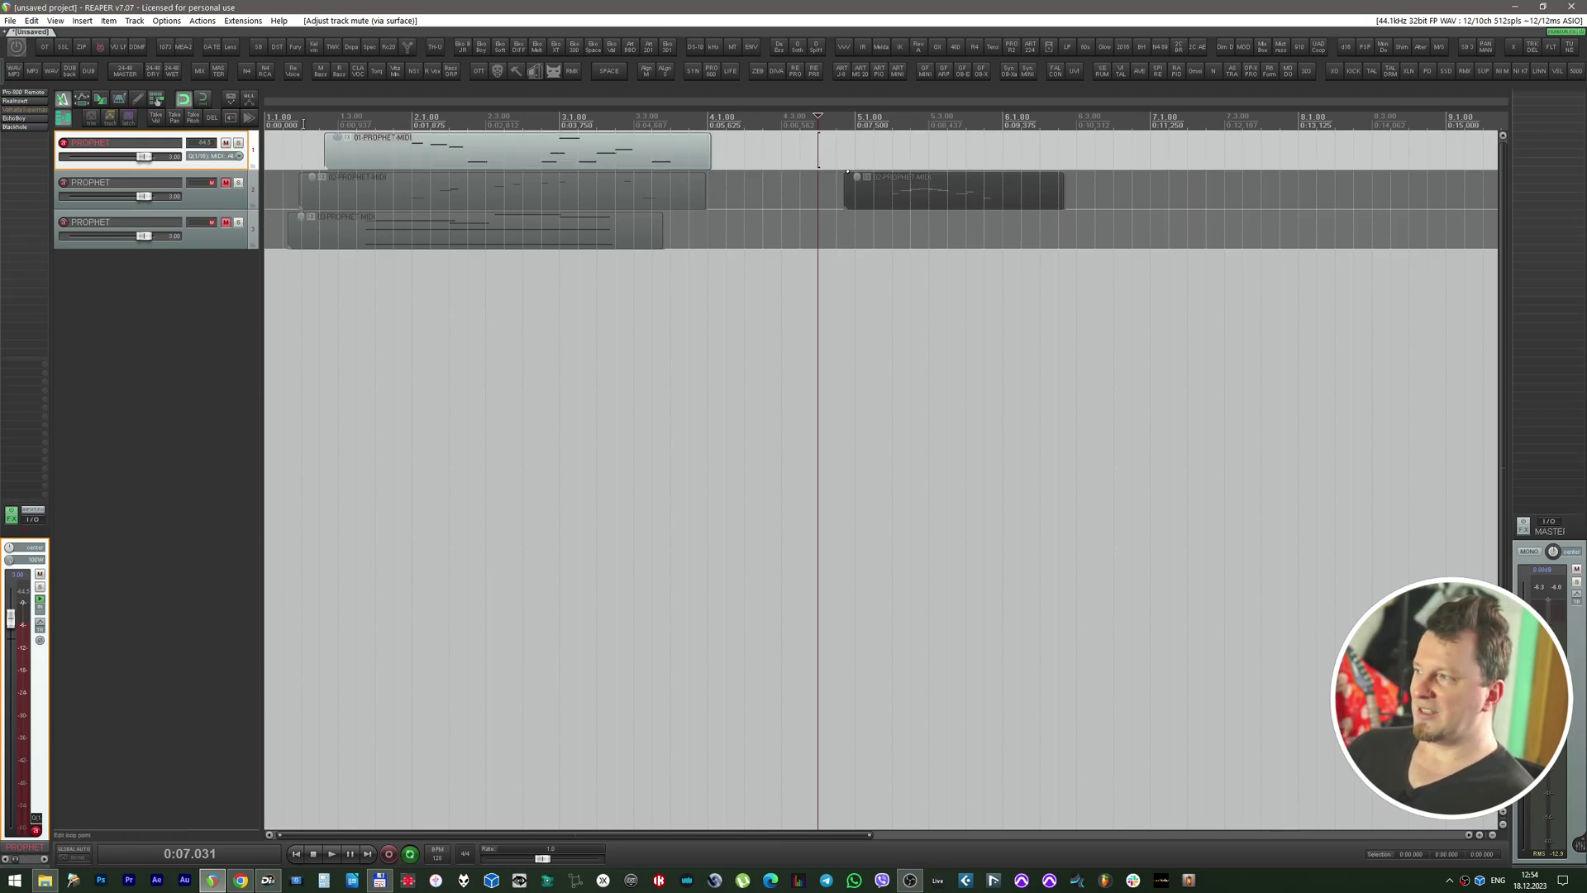
Step: Paste the first PROPHET track's patch into Bank A, Program 0, keeping the suggested name "unused"
double_click(201, 147)
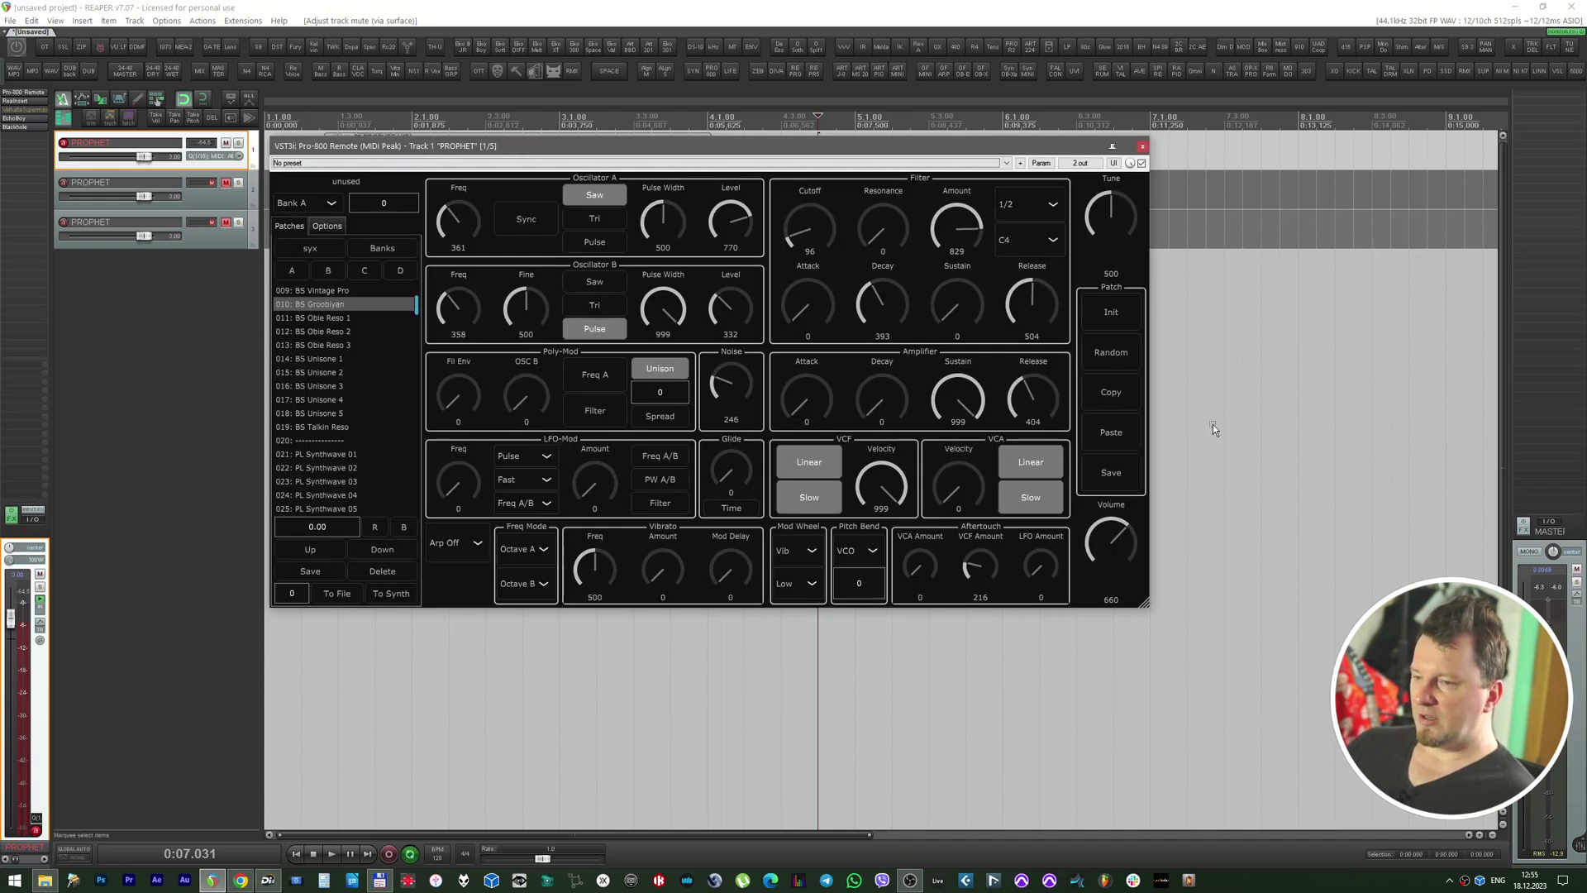
click(1128, 426)
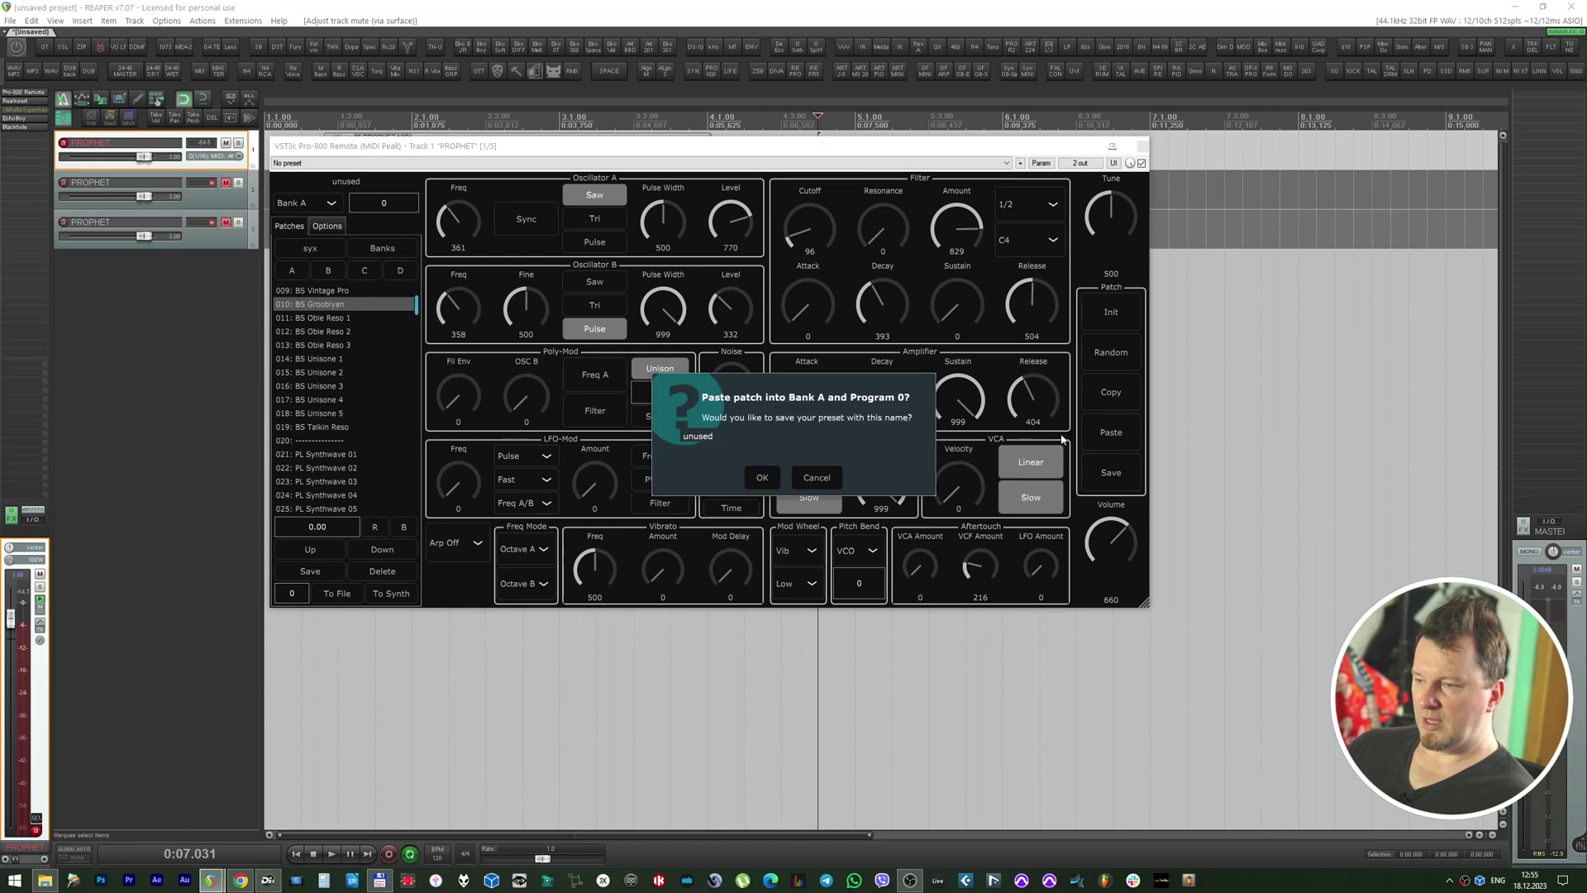
click(764, 476)
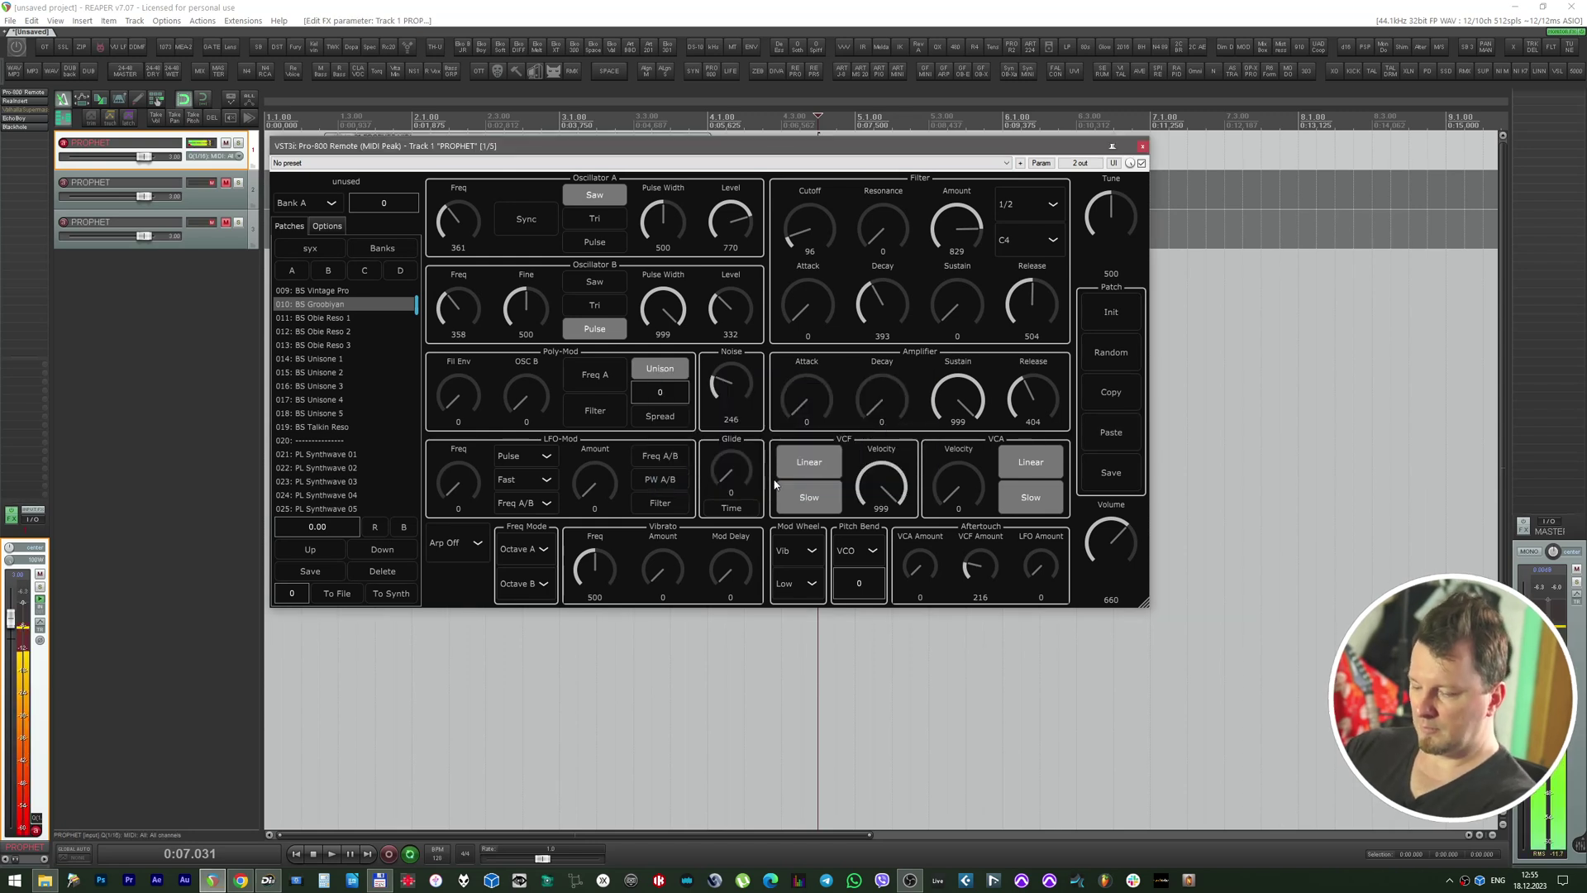